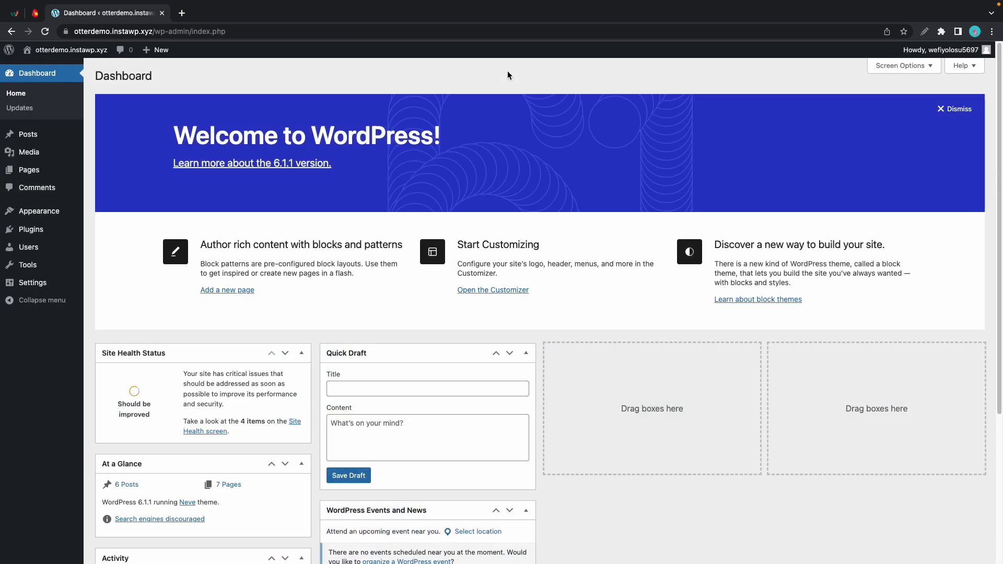
Go to Appearance > Custom Layouts to view the empty Neve layouts list.
mouse_move(52, 217)
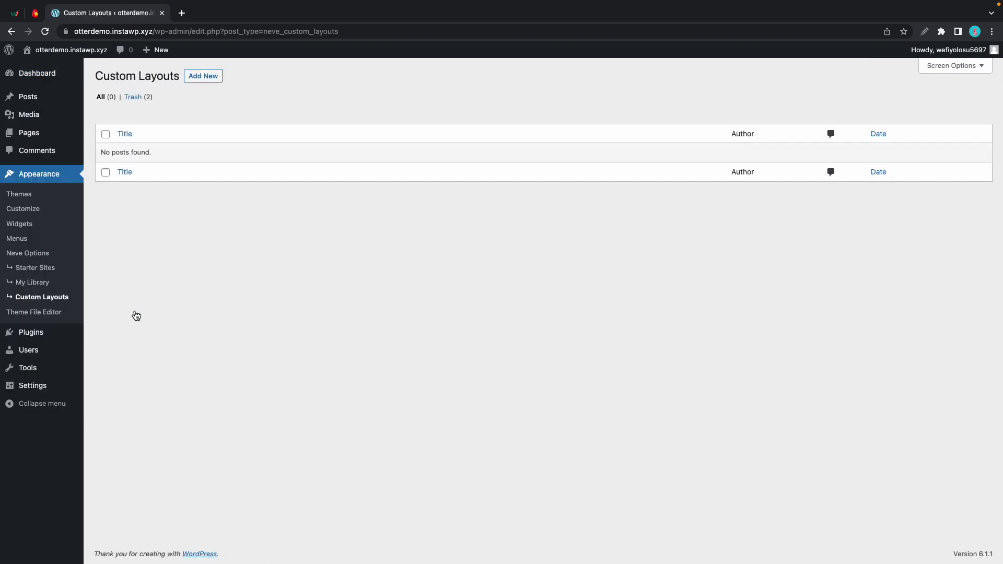
Create a Templates custom layout of type Archives named 'News'.
click(217, 71)
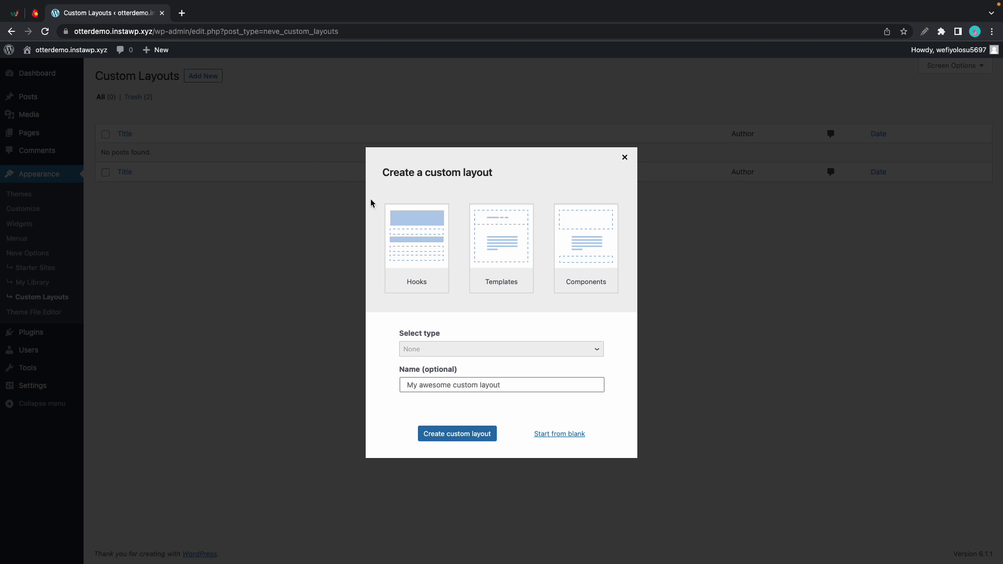
click(489, 250)
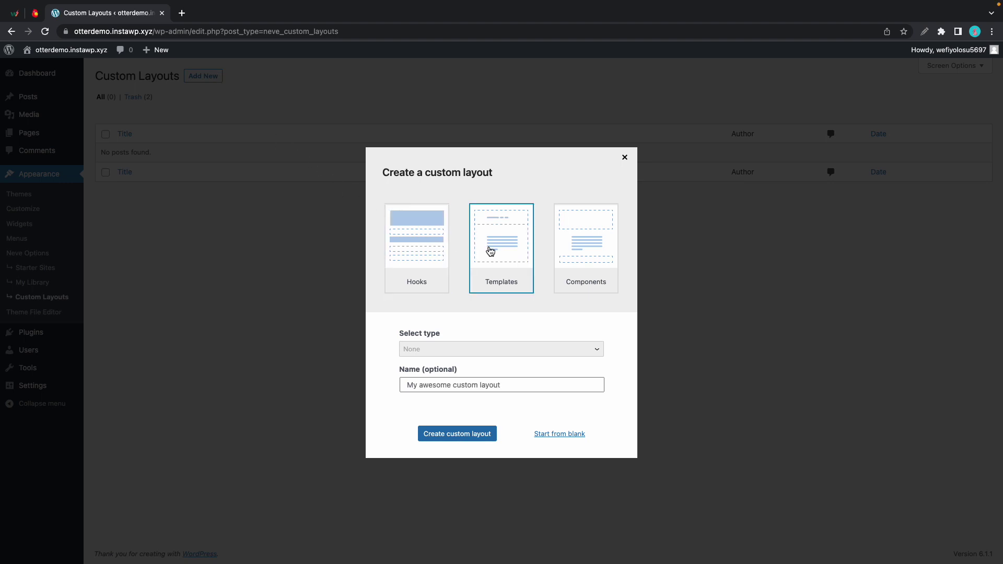
click(497, 350)
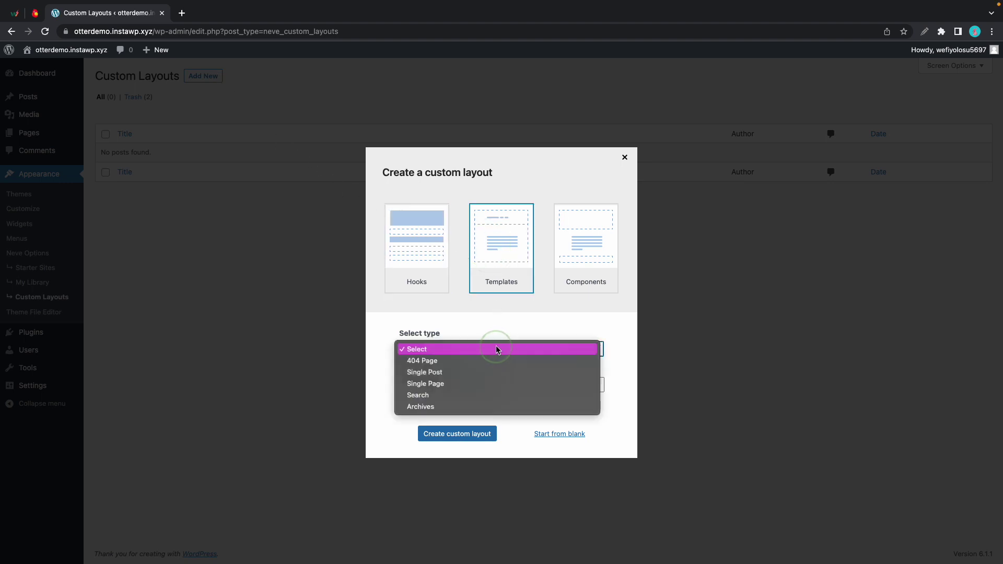
click(494, 406)
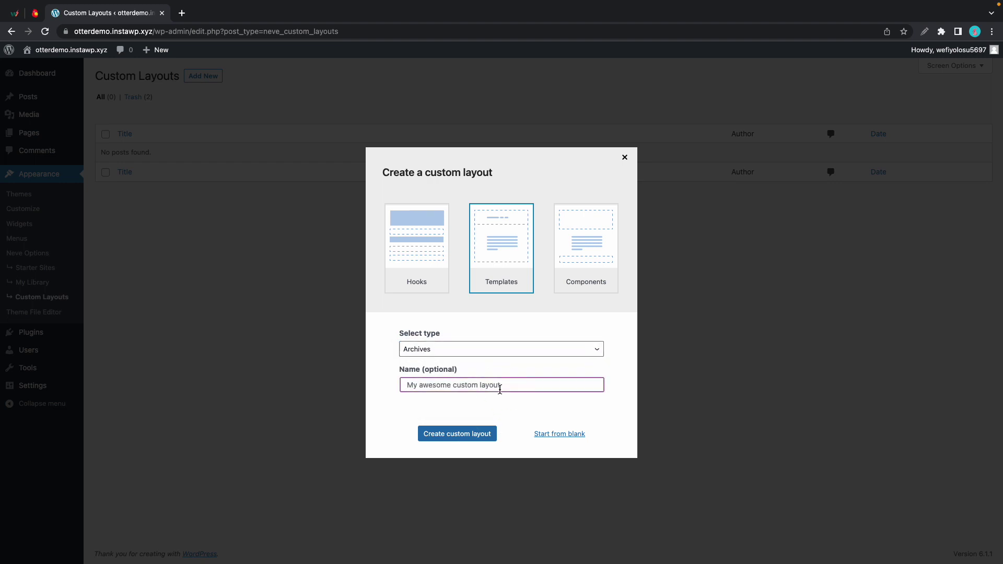
text(News)
click(485, 433)
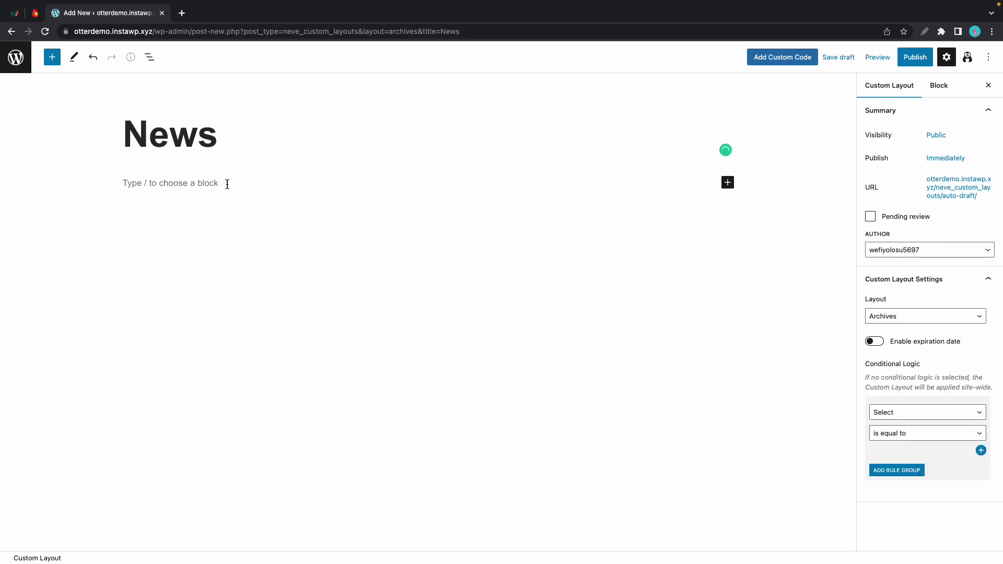
Browse the Neve Patterns category in the full pattern explorer.
click(53, 57)
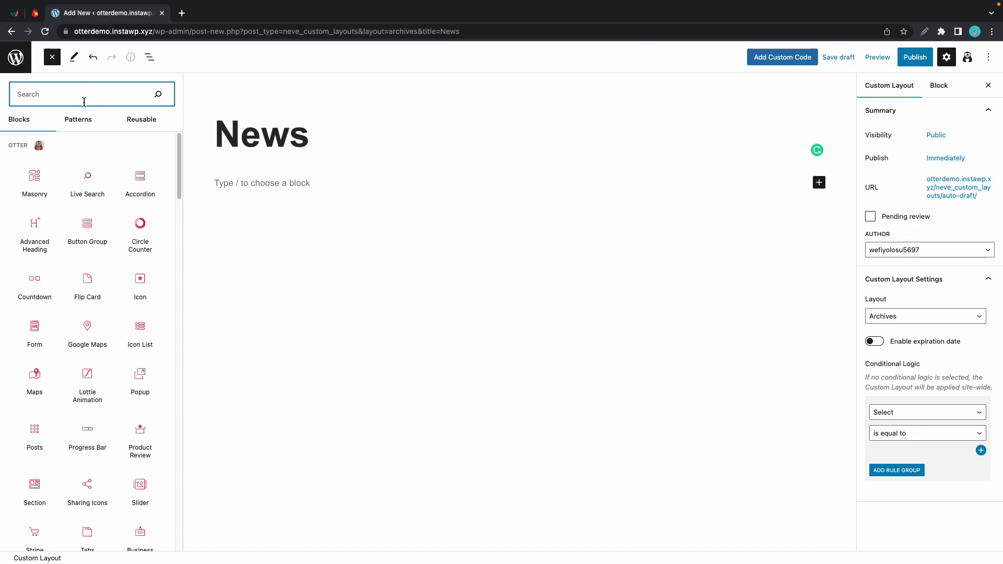
click(78, 119)
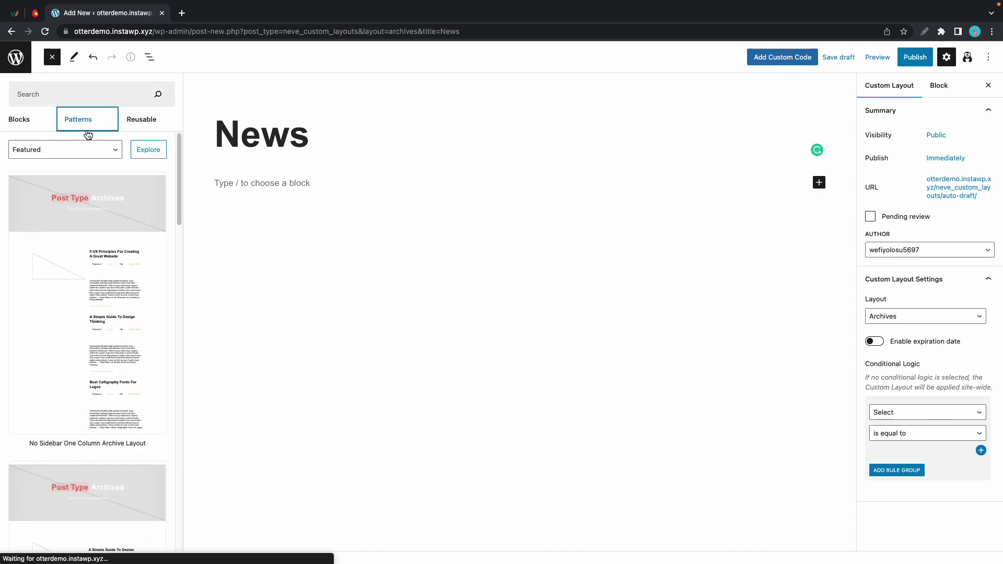
click(146, 150)
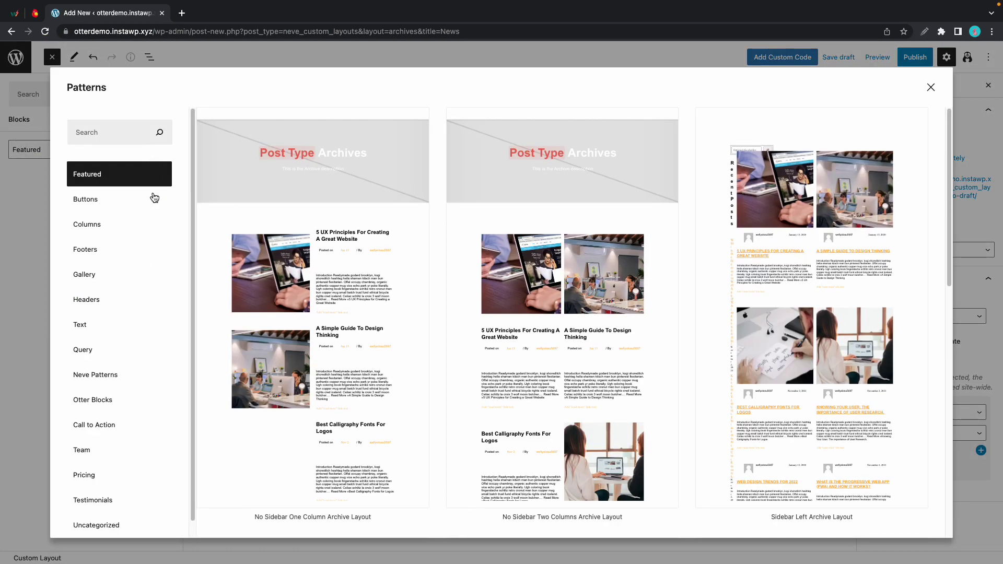
click(124, 377)
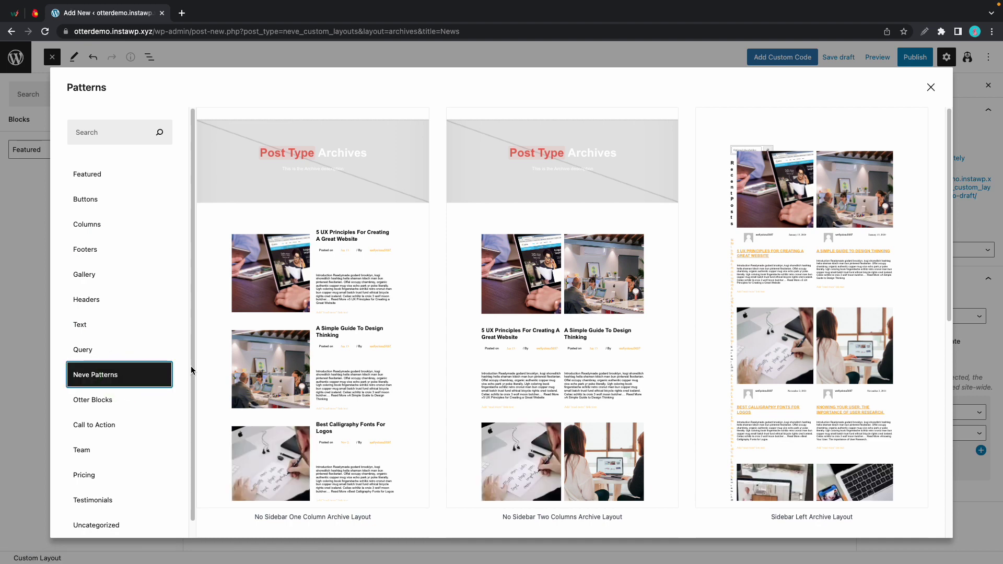
scroll(513, 268, down, 2)
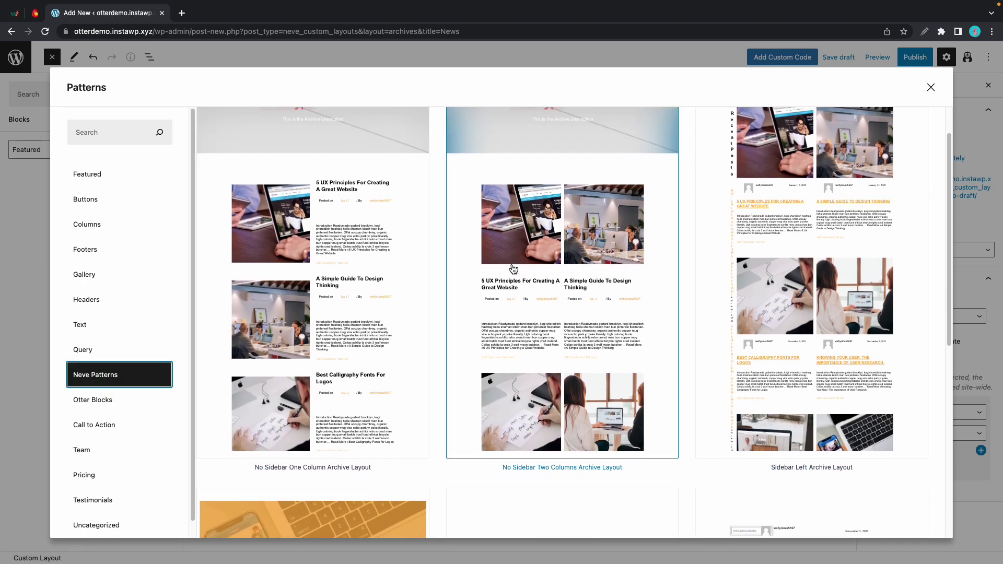
scroll(513, 269, up, 1)
scroll(513, 269, down, 5)
scroll(513, 269, up, 5)
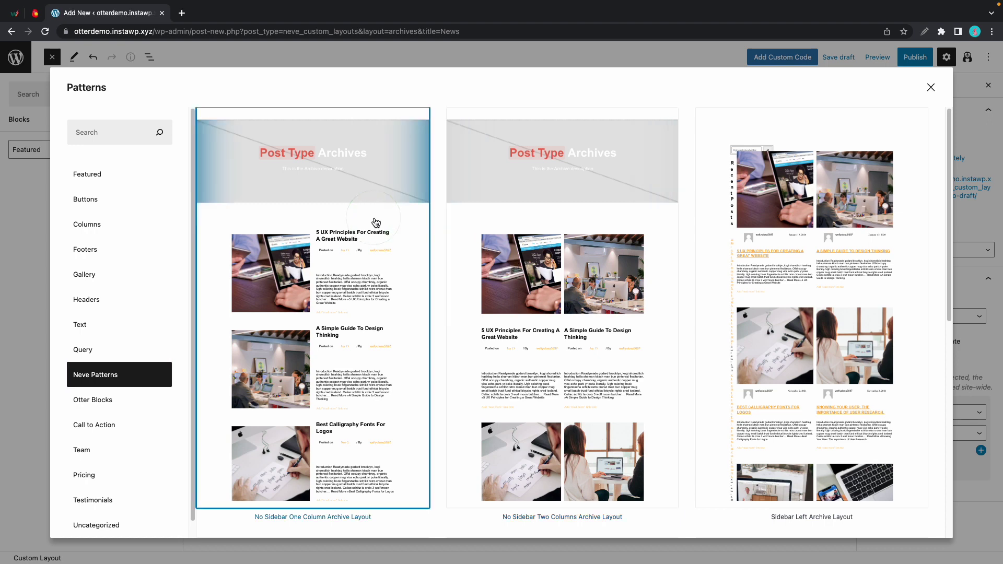
Insert the No Sidebar One Column Archive Layout and delete its description paragraph.
click(375, 222)
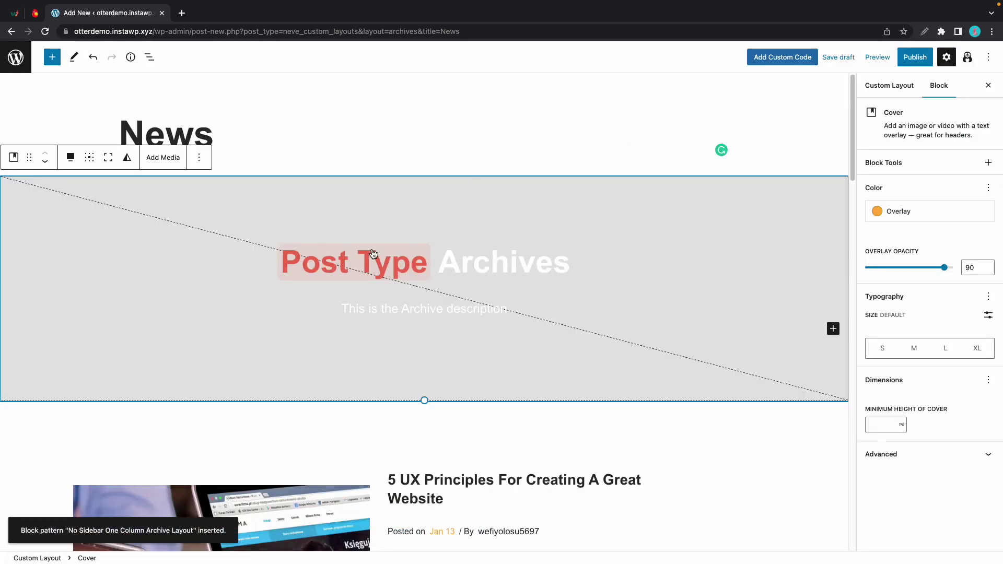
click(472, 261)
drag(560, 262, 267, 273)
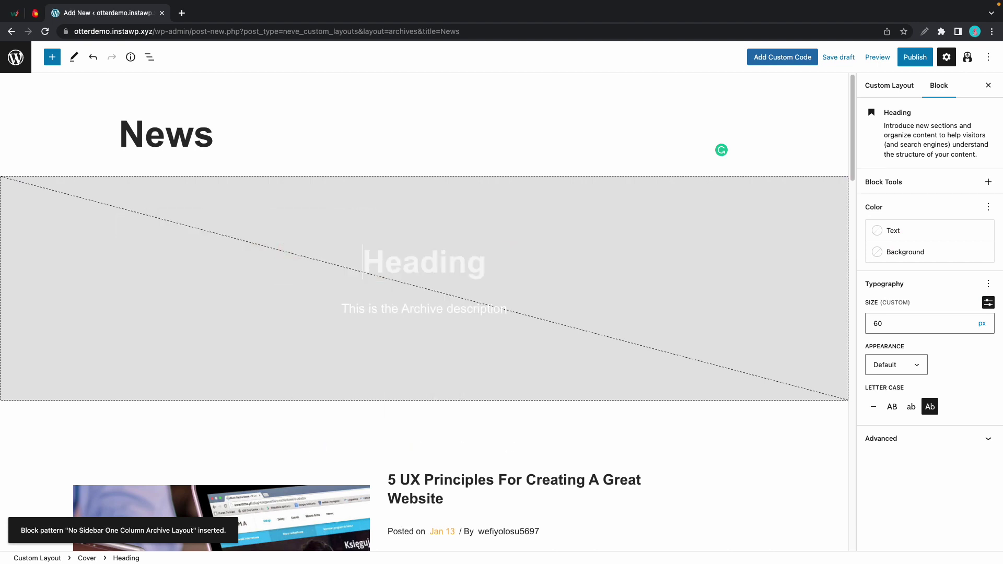
click(491, 312)
click(325, 279)
scroll(397, 502, down, 2)
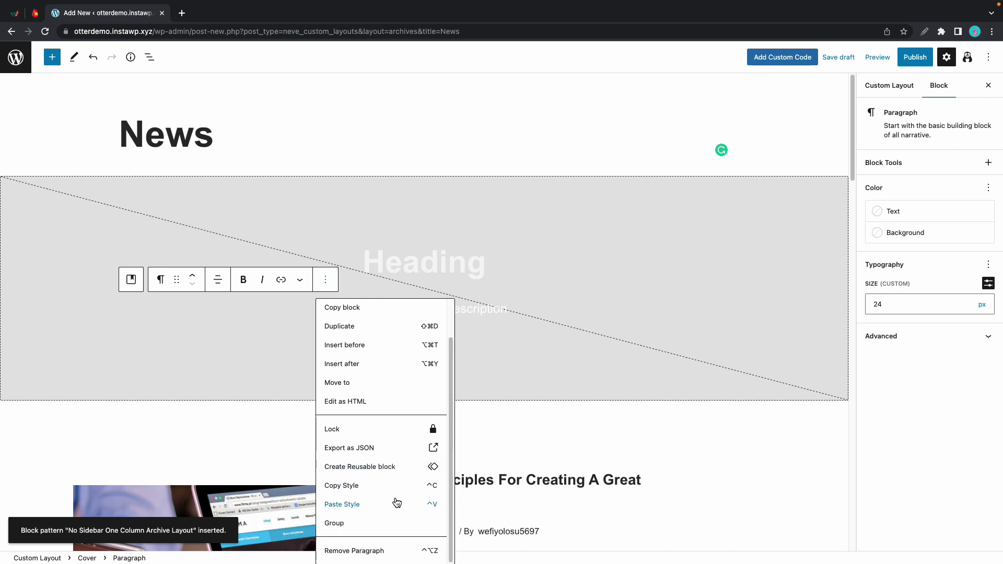
click(385, 551)
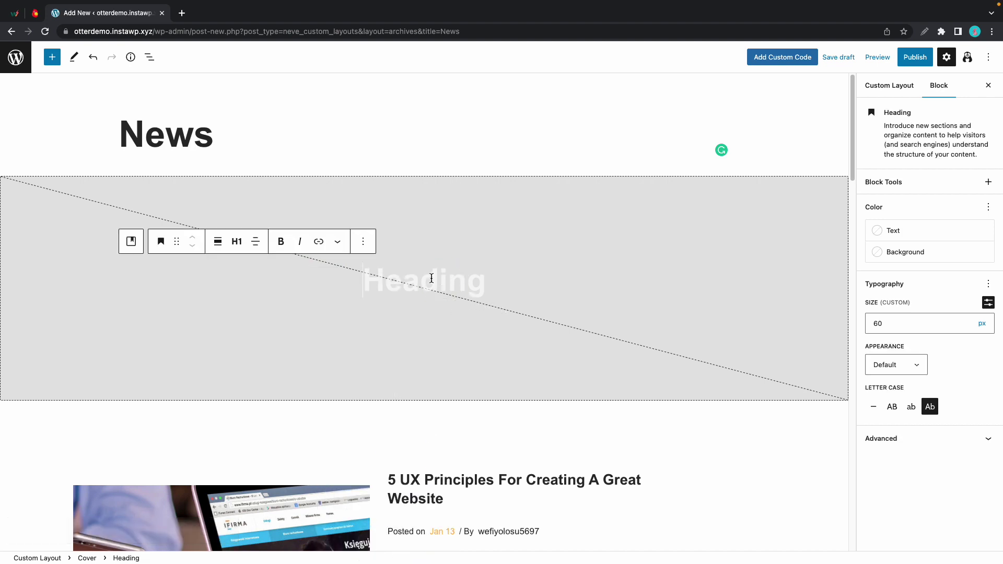
Replace the heading with the dynamic Archive Title value.
click(337, 246)
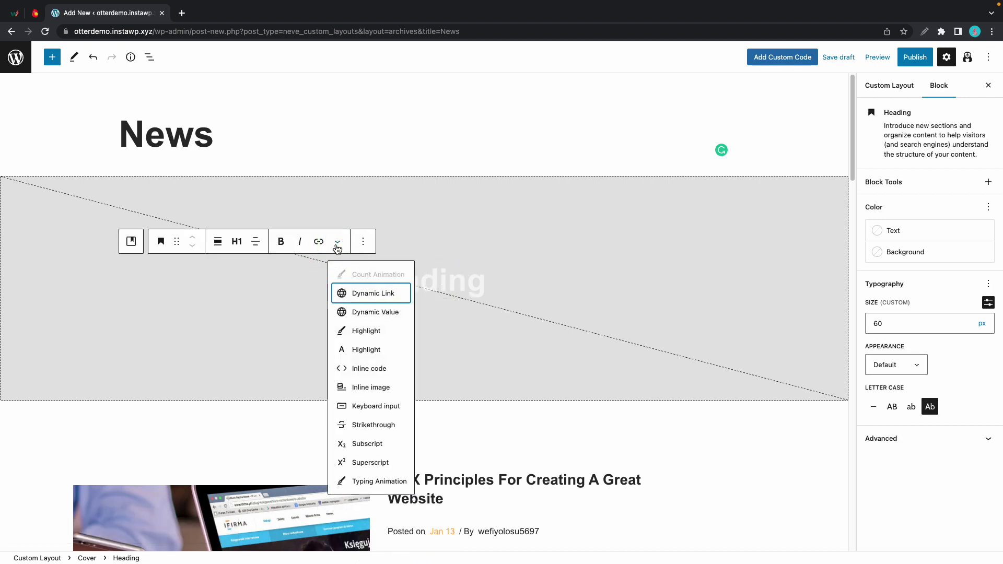
click(365, 314)
click(450, 295)
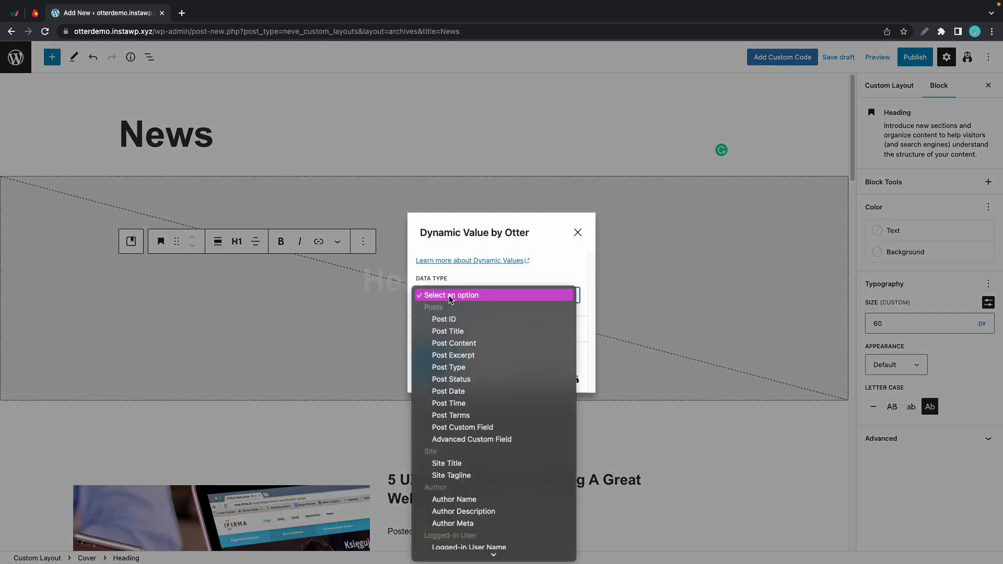
scroll(478, 365, down, 5)
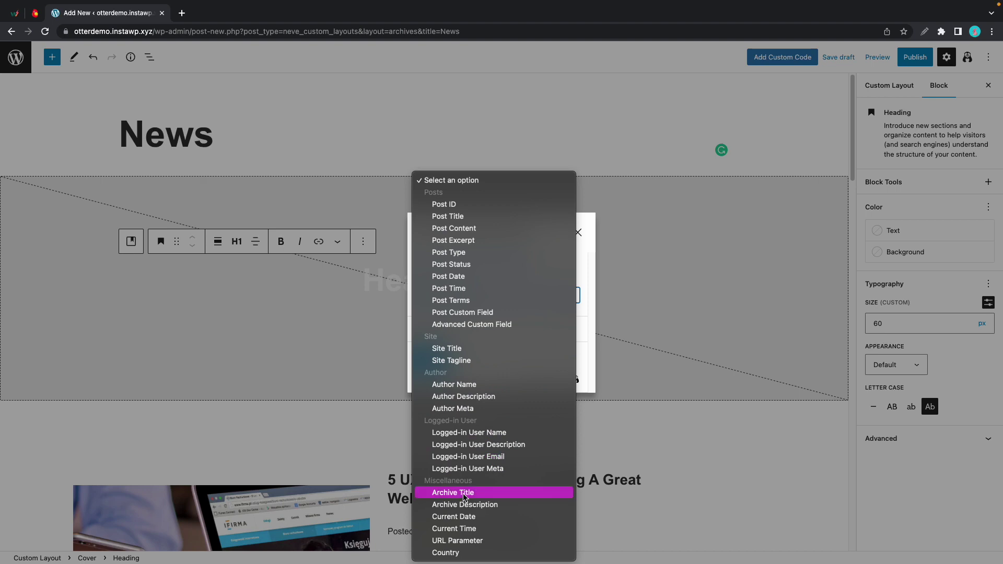
click(463, 493)
click(432, 359)
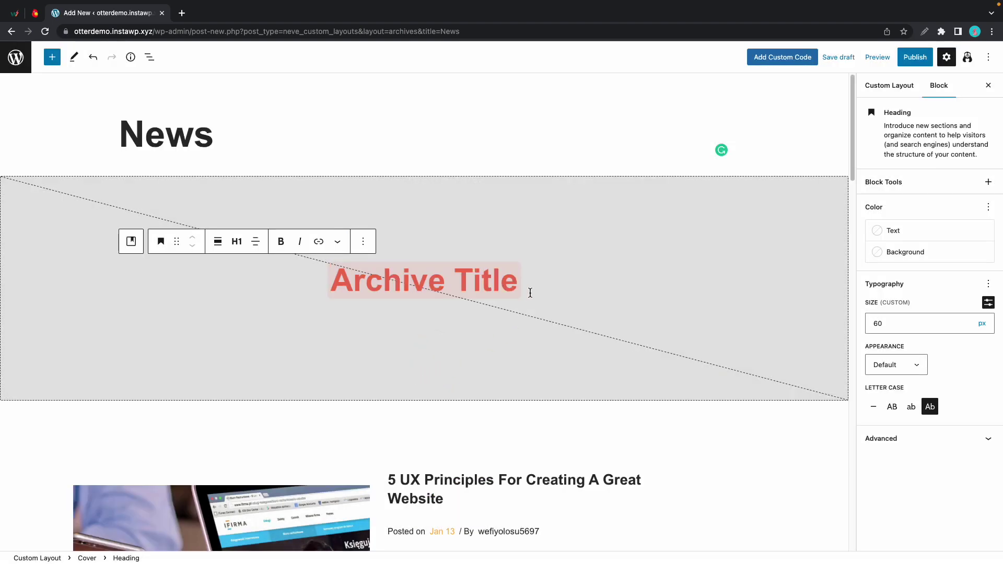
Set the layout's conditional logic to Archive Term is equal to News.
click(511, 126)
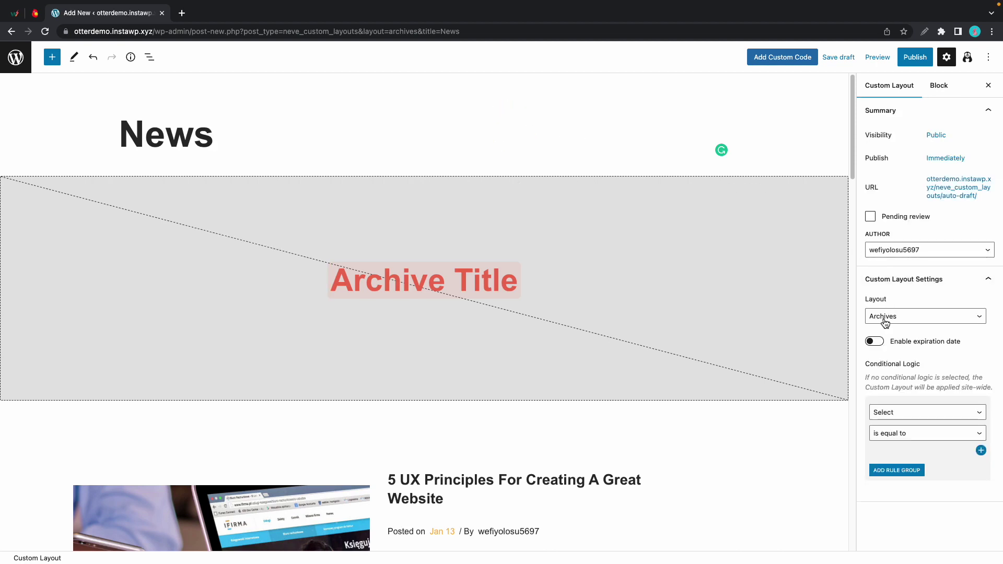
click(919, 413)
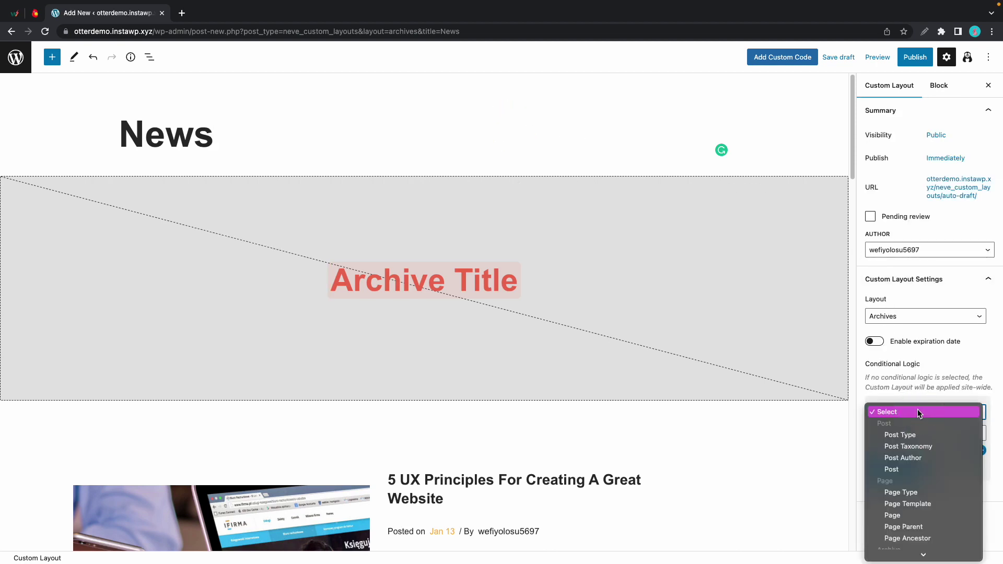
scroll(913, 430, down, 2)
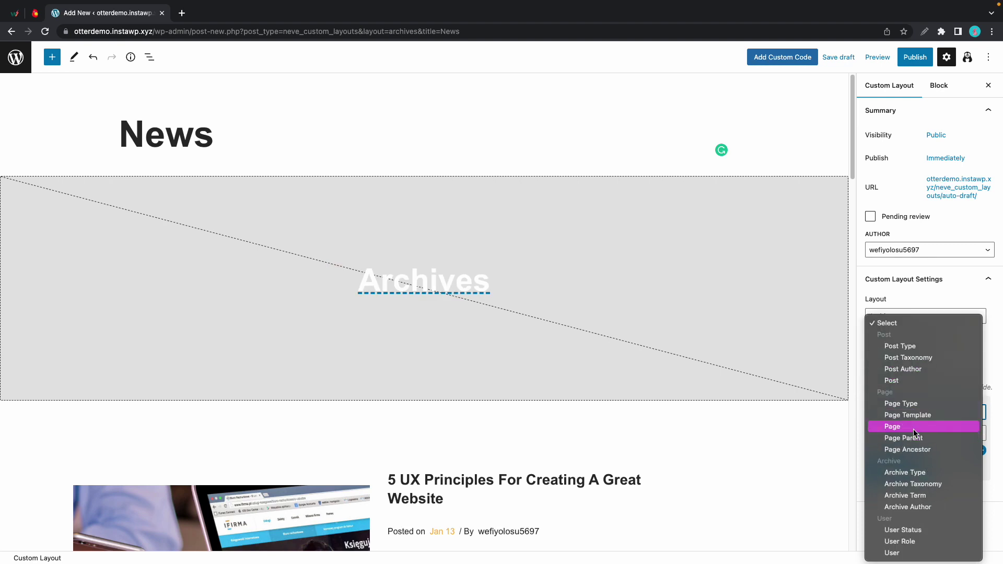
click(905, 494)
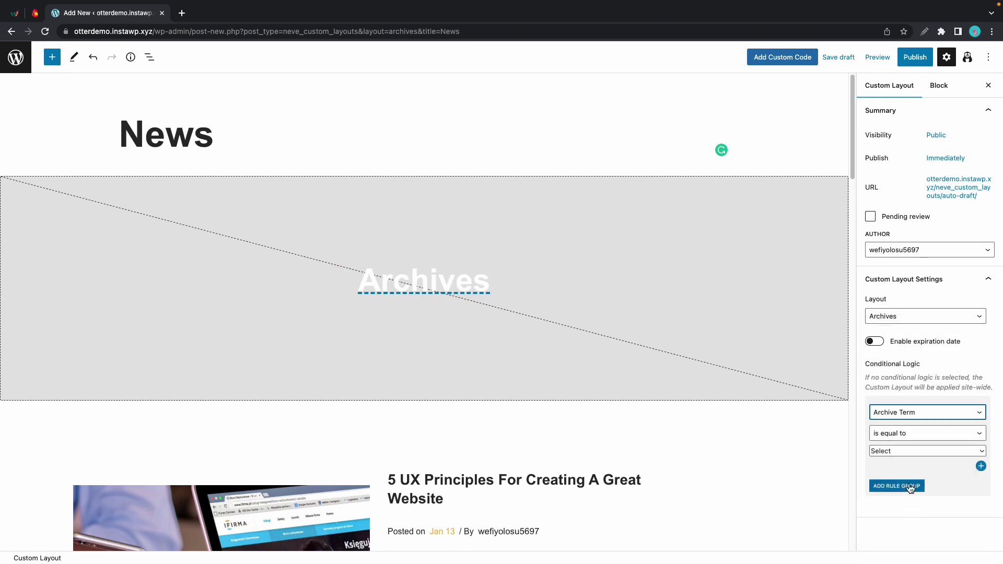
click(907, 451)
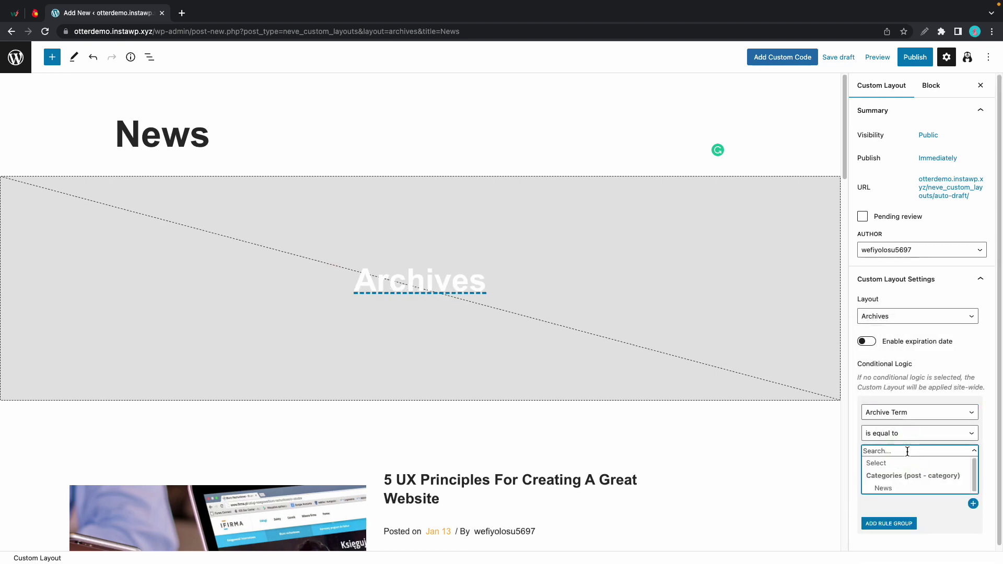
click(895, 487)
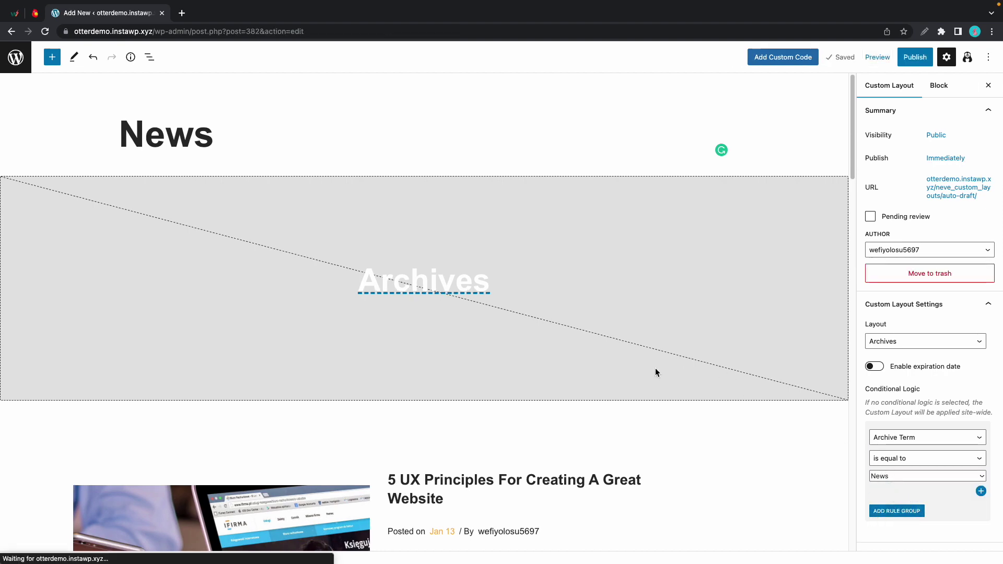
Remove the width alignment from the layout's outer Columns block.
scroll(467, 260, down, 6)
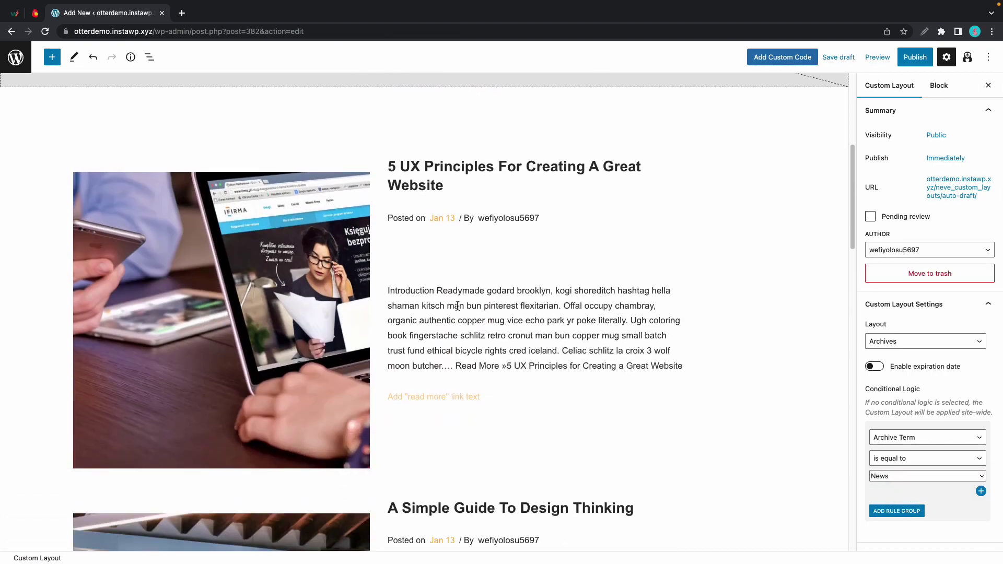
click(459, 297)
scroll(460, 299, down, 3)
scroll(490, 367, down, 10)
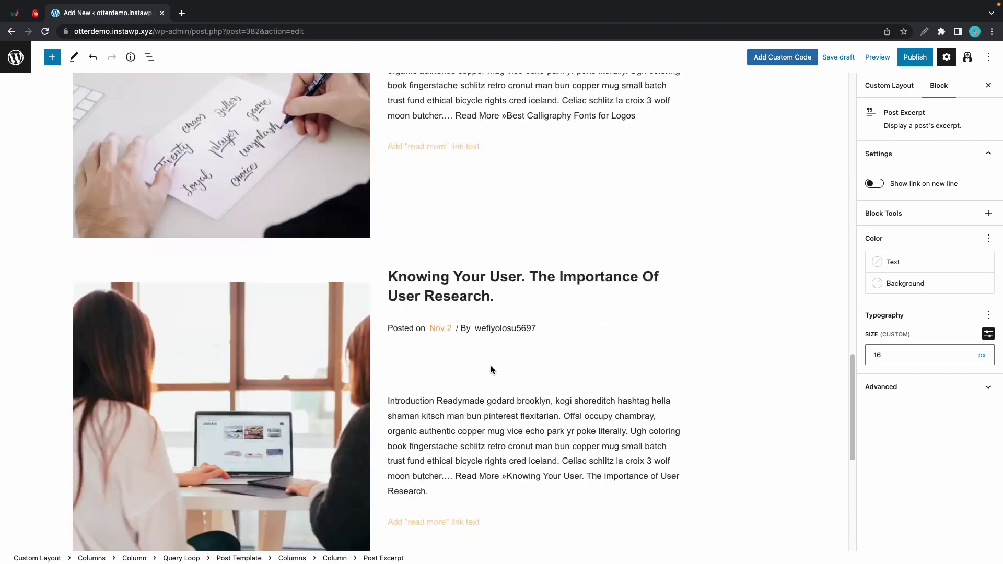
scroll(490, 365, up, 10)
click(149, 57)
click(68, 150)
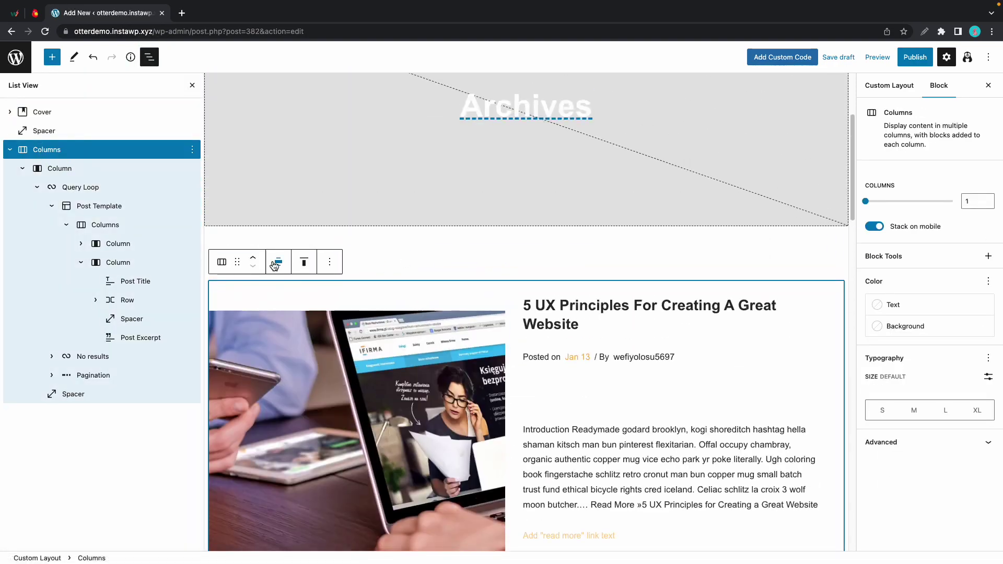
click(278, 262)
click(317, 296)
Centre the pagination page numbers under the posts.
click(94, 168)
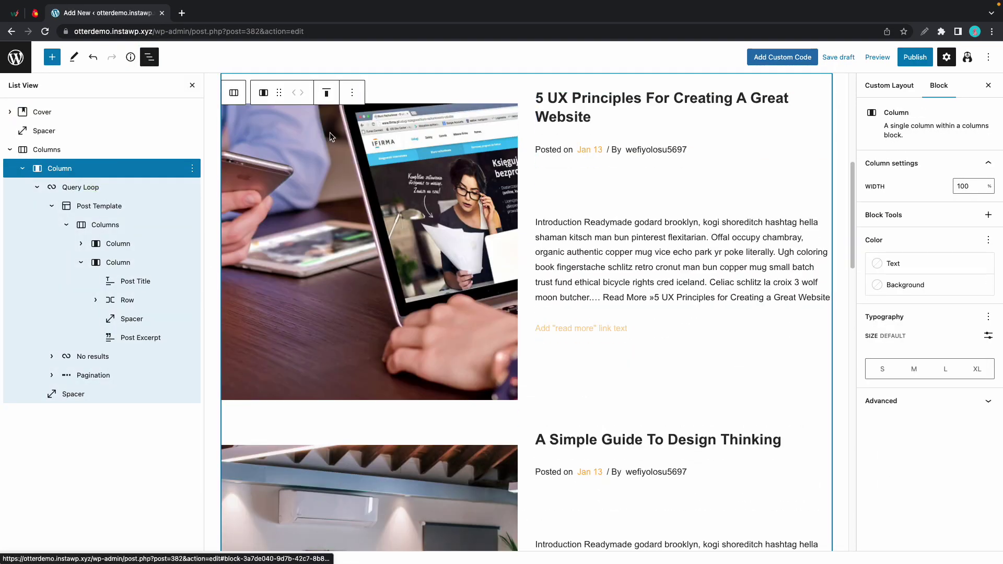
click(123, 226)
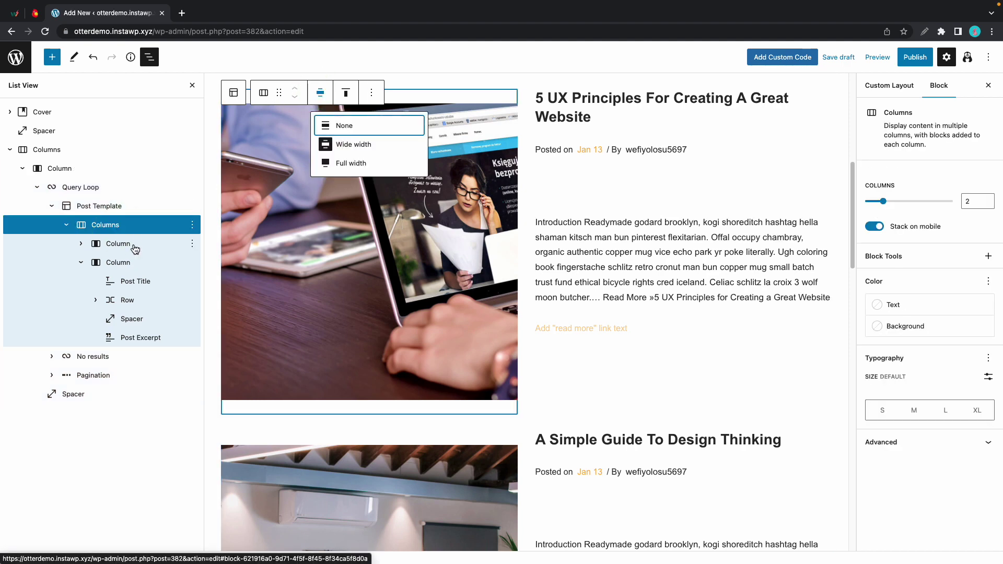
click(100, 376)
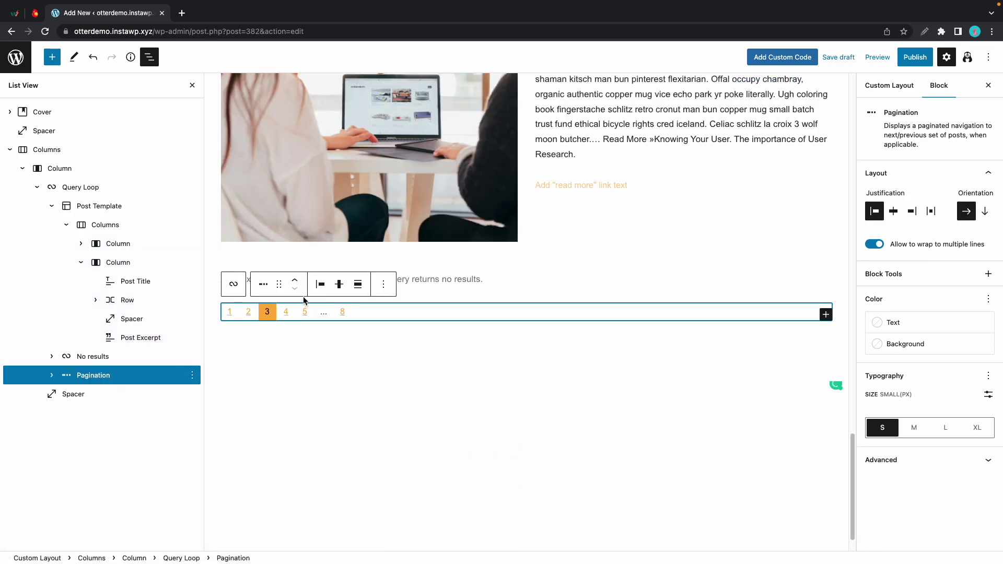
click(322, 287)
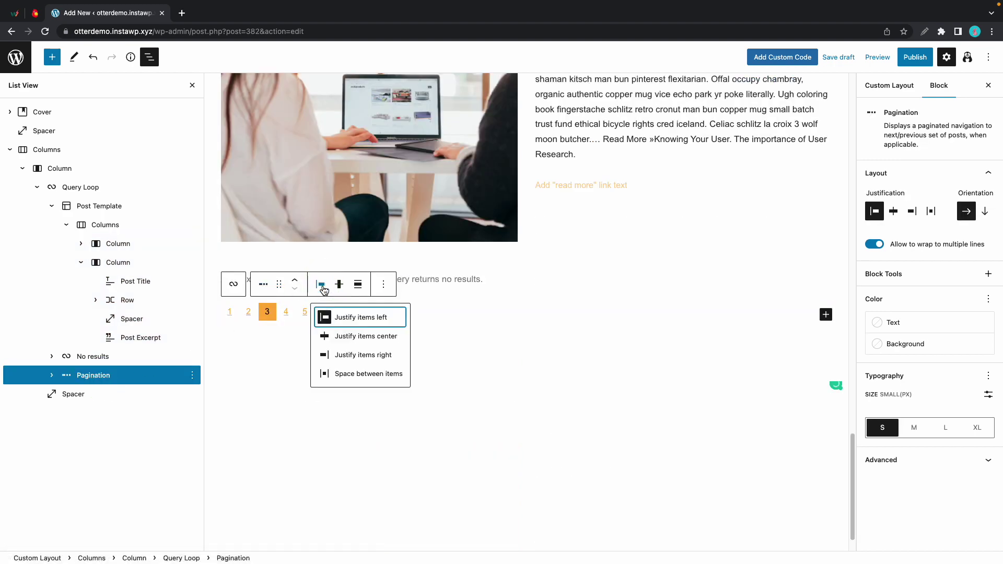
click(347, 337)
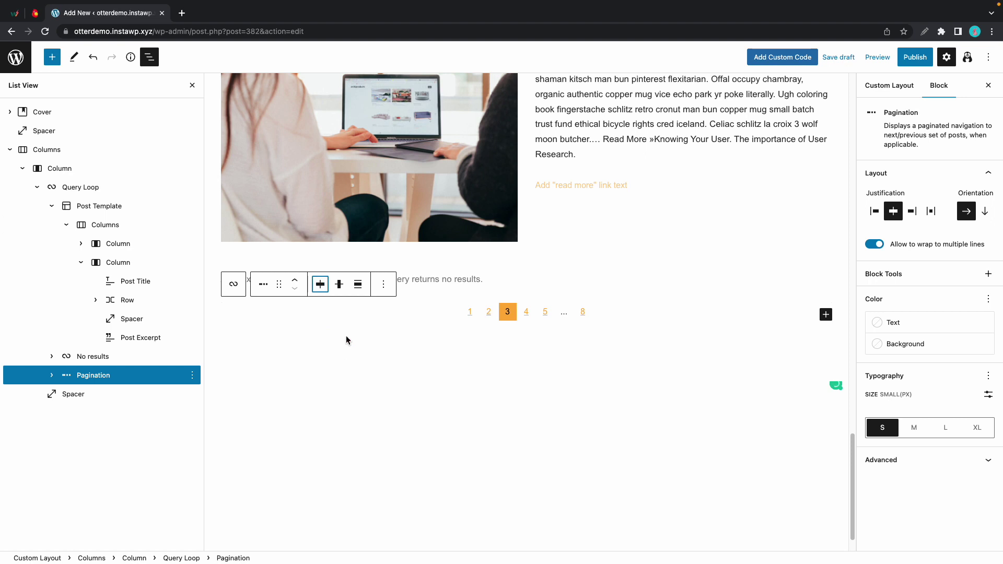
Publish the News layout and open the Custom Layouts list in a new tab.
click(914, 57)
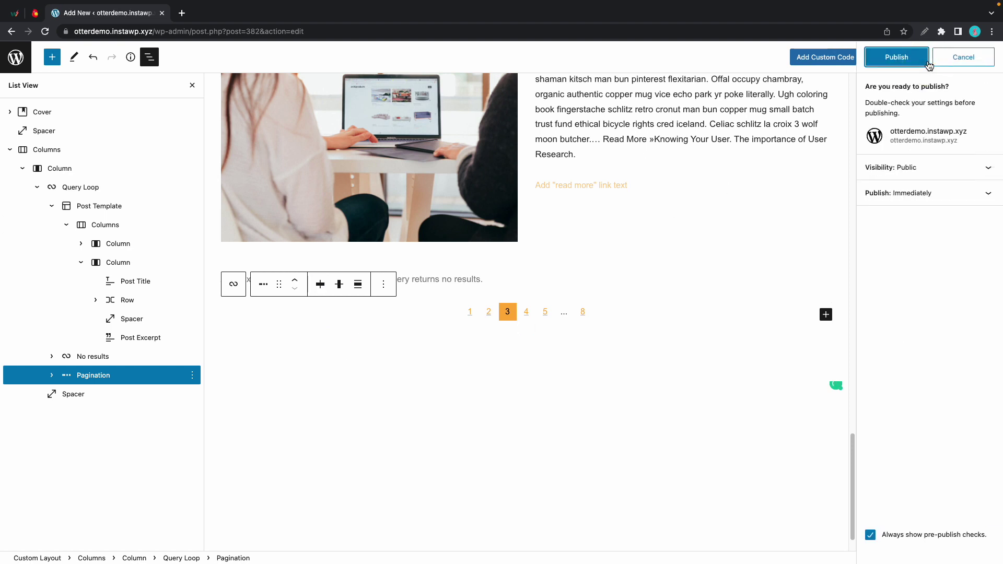
click(893, 58)
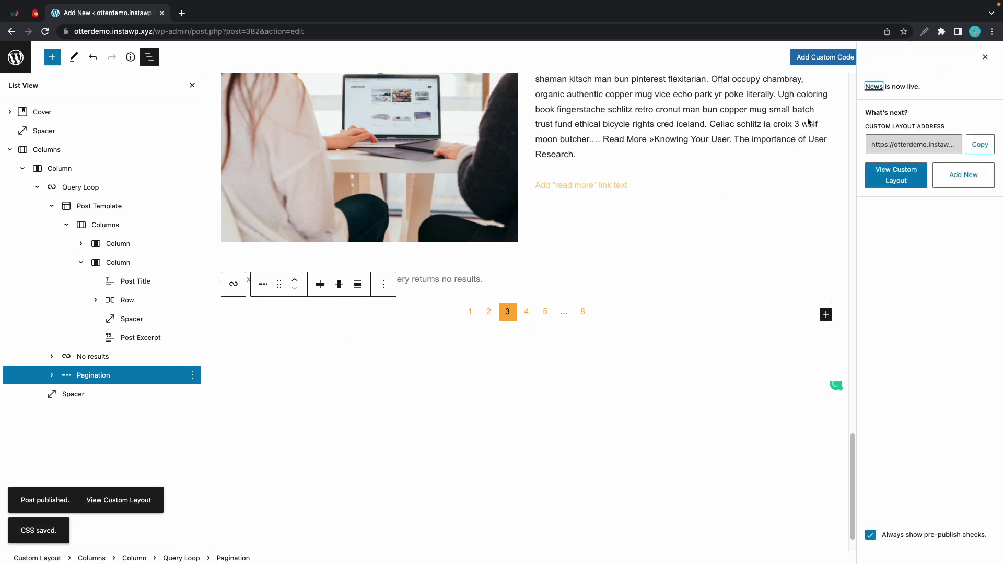
right_click(19, 62)
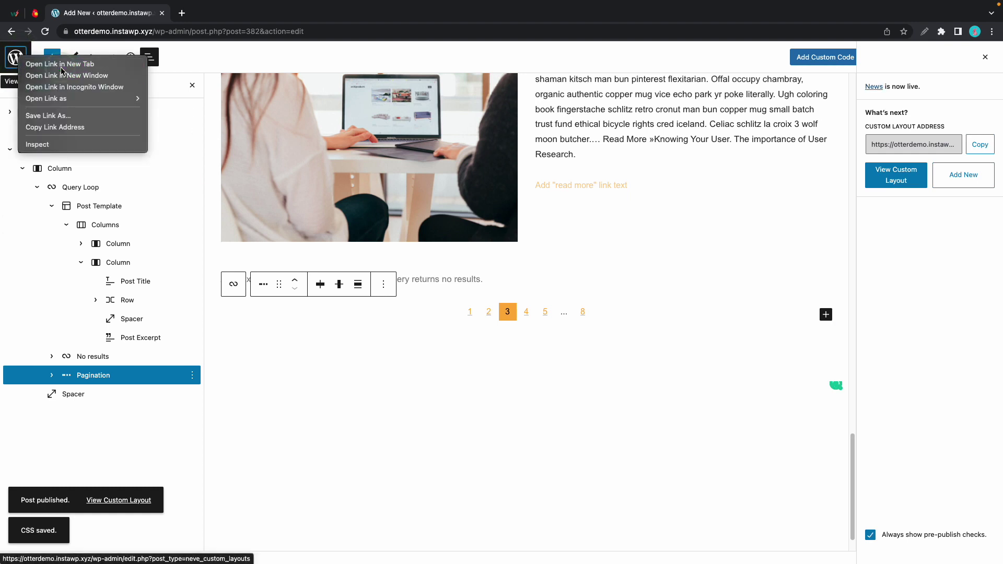
click(47, 67)
View the News category archive on the live site, then close that preview tab.
click(215, 20)
mouse_move(28, 98)
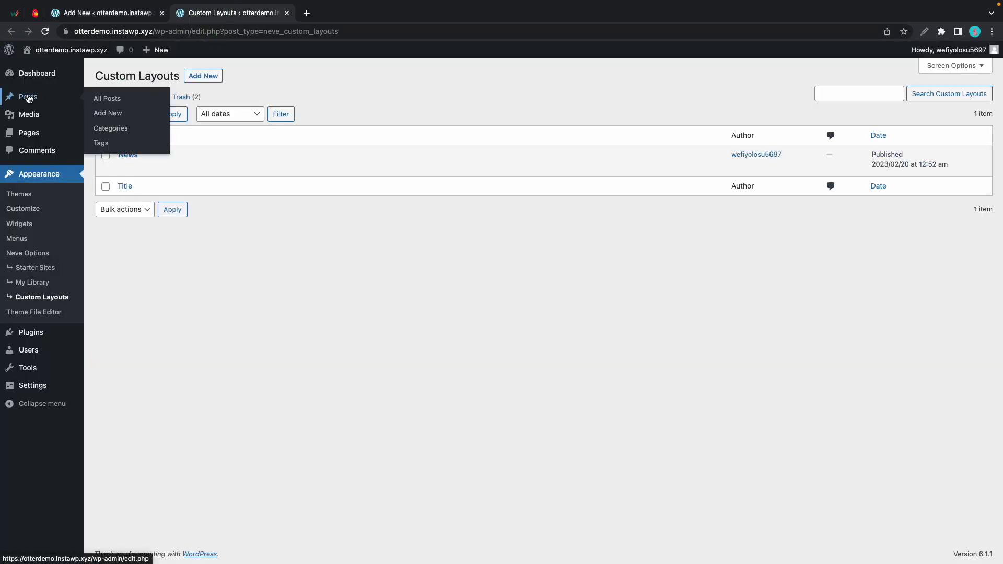
click(118, 129)
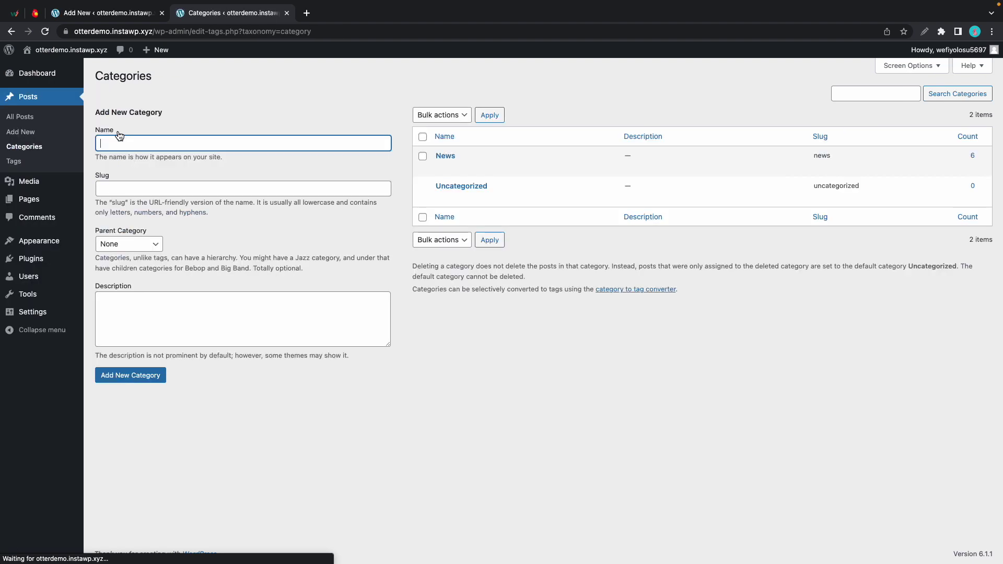
click(525, 167)
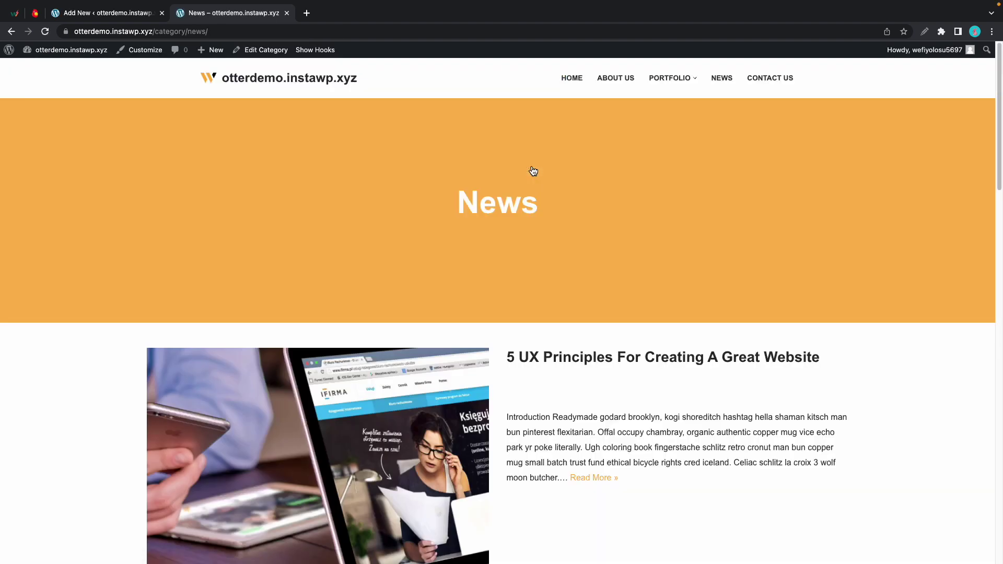
scroll(532, 174, down, 10)
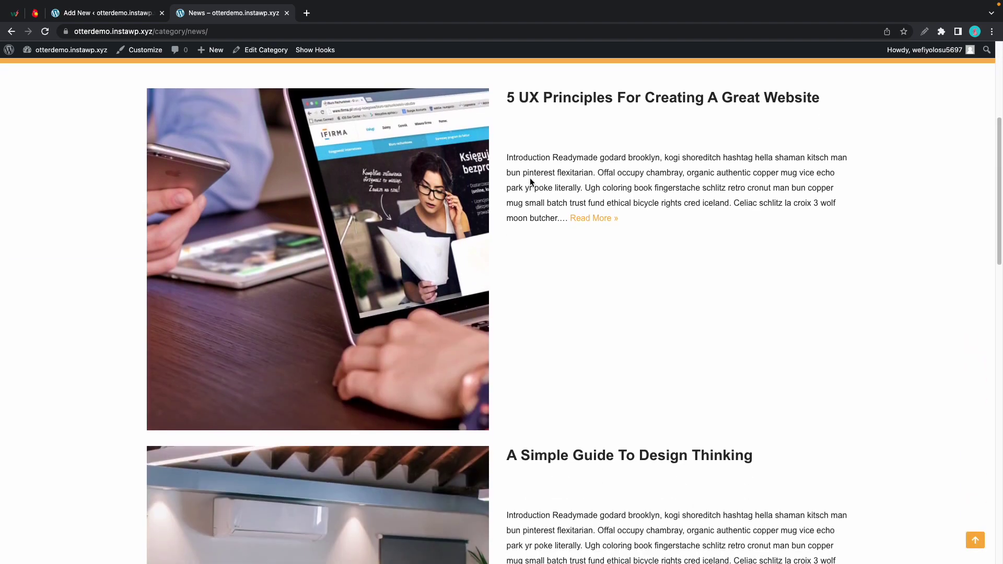
scroll(530, 177, up, 10)
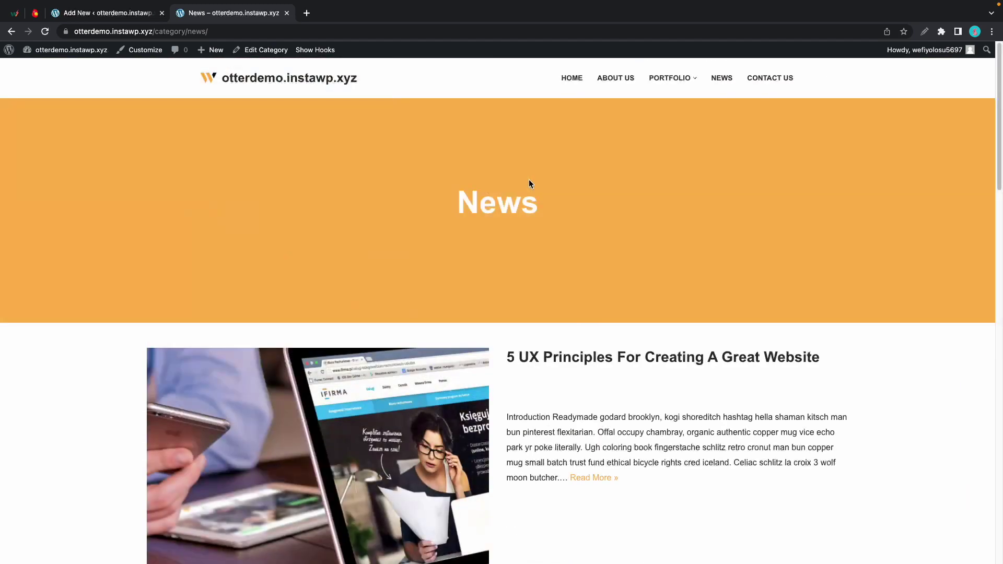
click(286, 13)
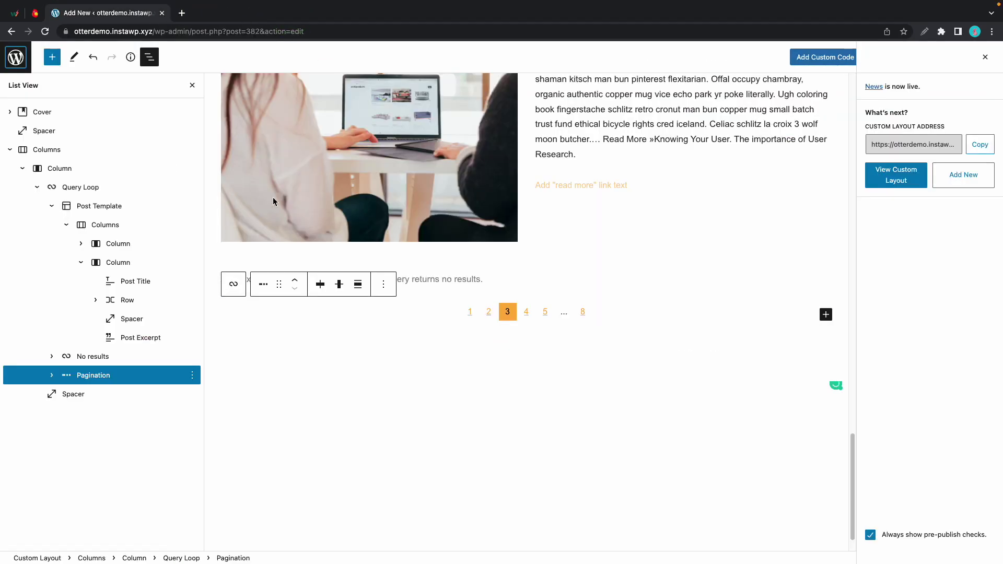
scroll(272, 196, up, 6)
Create a Templates custom layout of type Single Post named 'Single Post'.
click(10, 33)
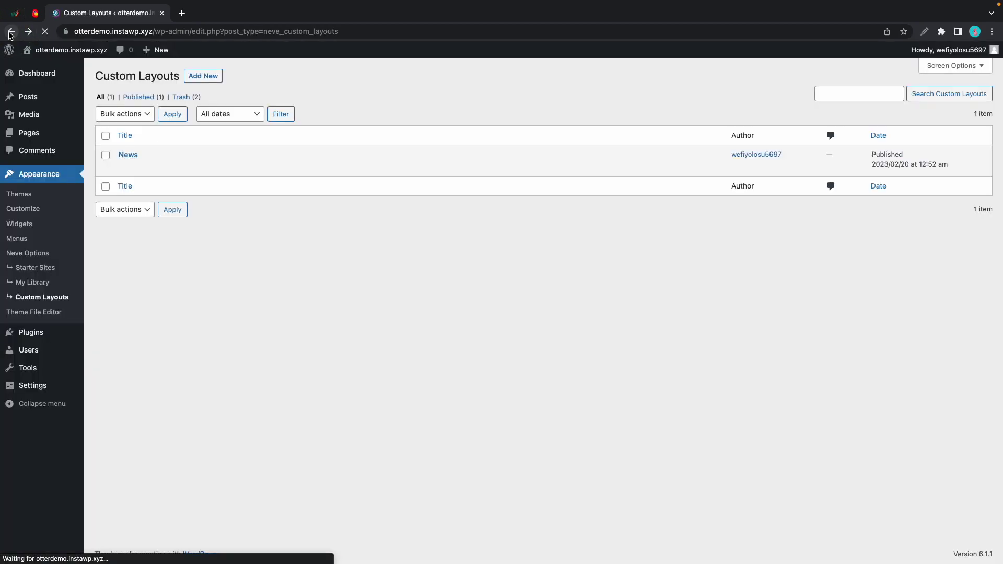
click(198, 77)
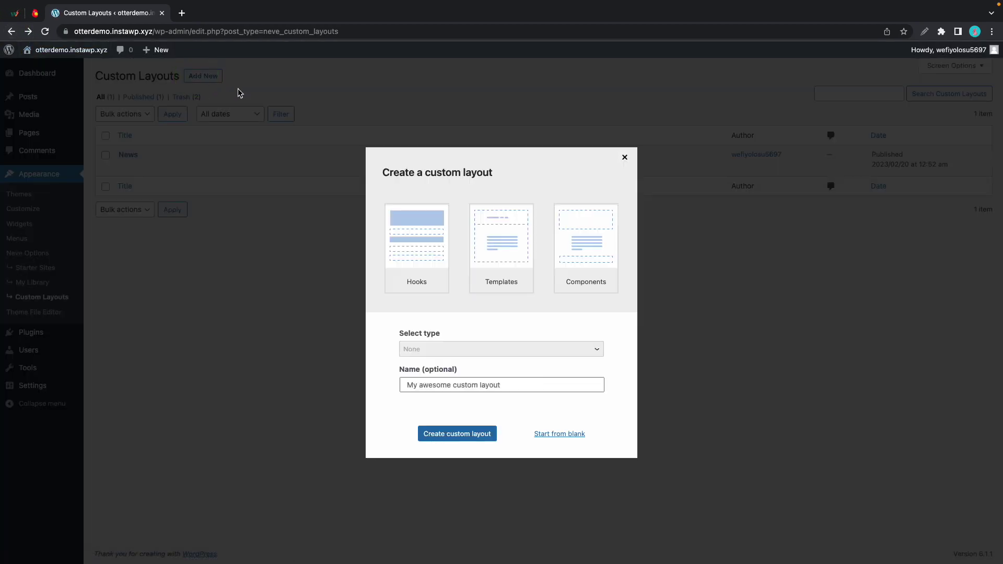
click(485, 220)
click(452, 347)
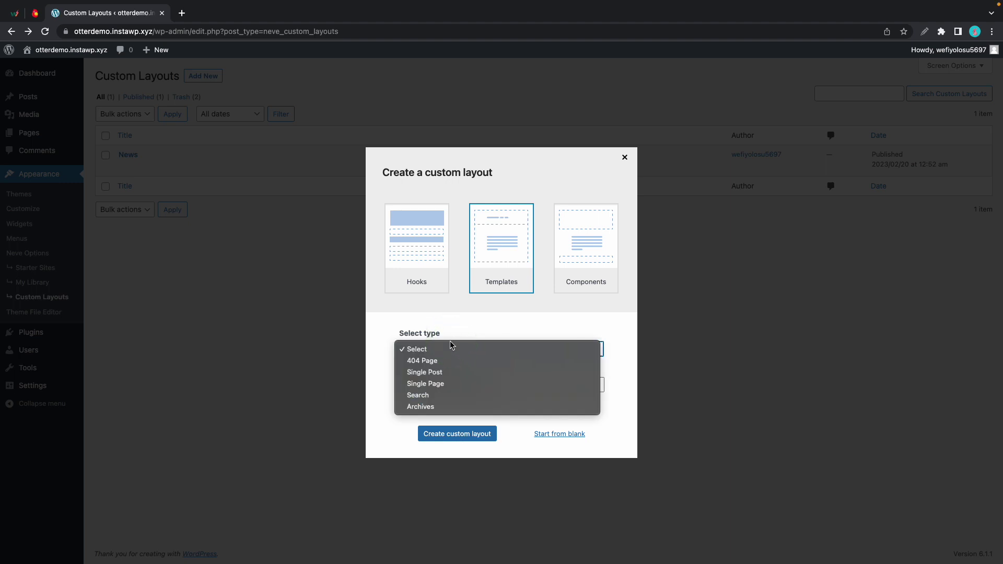
click(440, 371)
click(440, 385)
text(Single Post)
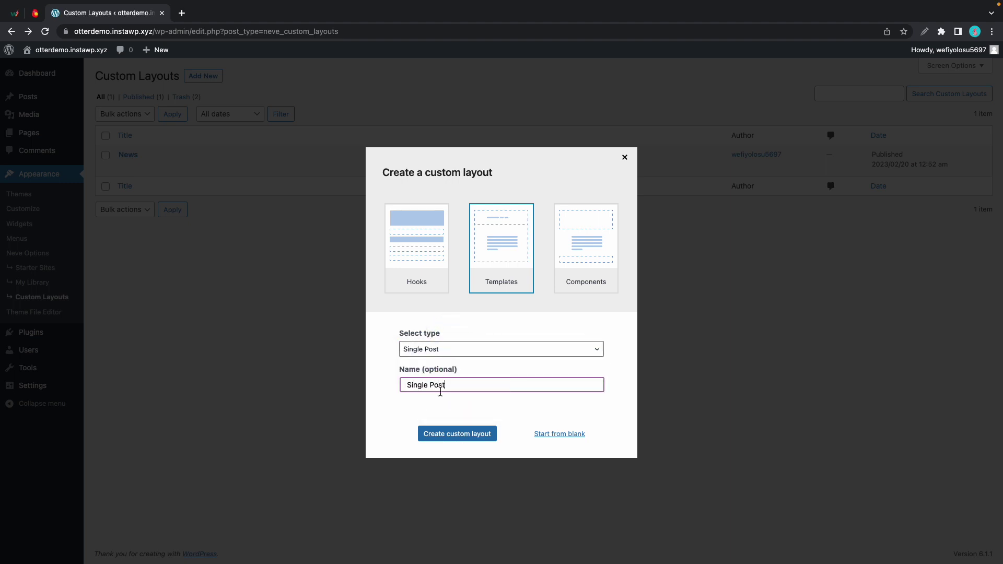
click(452, 434)
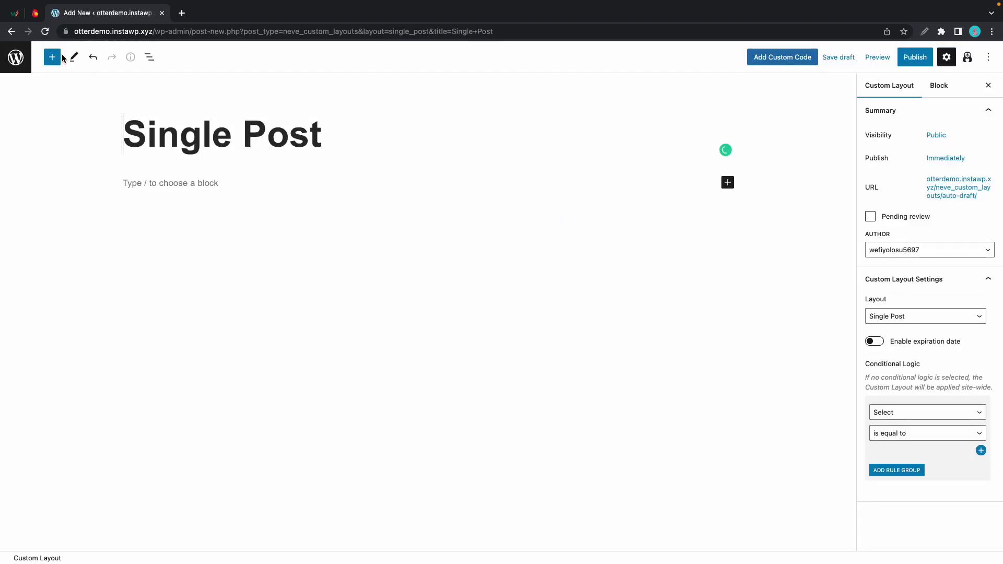
Browse the Neve Patterns collection in the full pattern explorer.
click(59, 58)
click(84, 120)
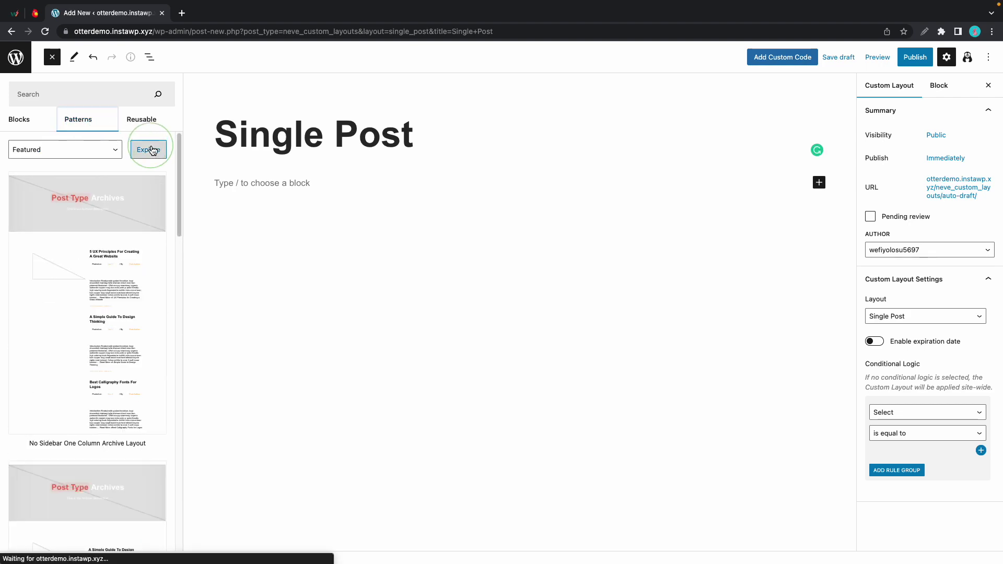
click(139, 149)
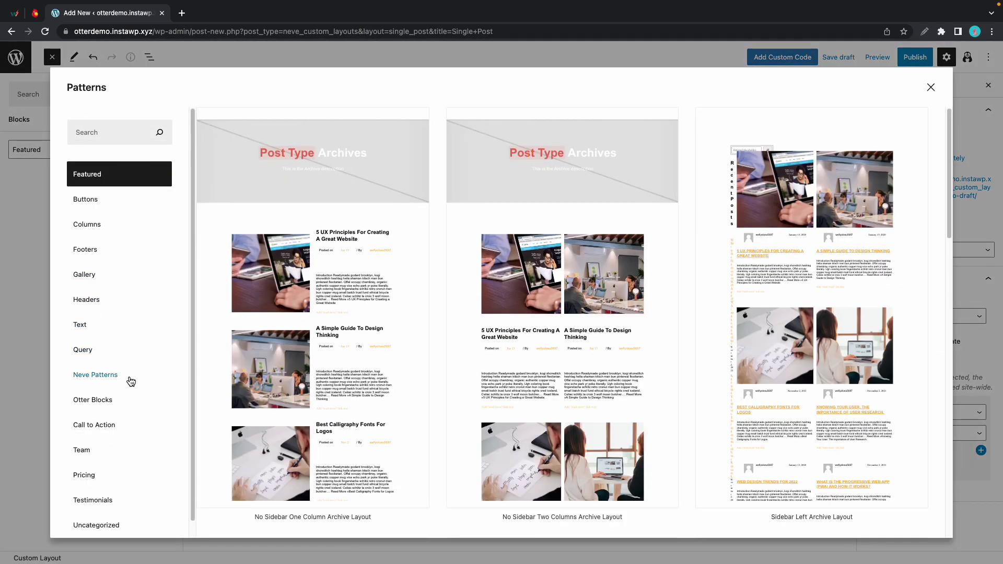
click(130, 378)
scroll(491, 247, down, 8)
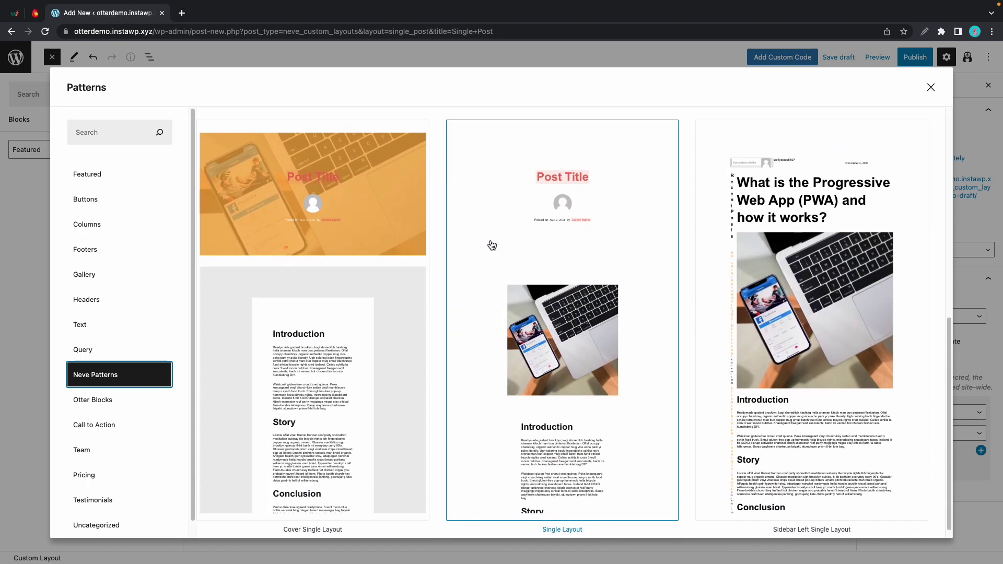
scroll(543, 251, up, 3)
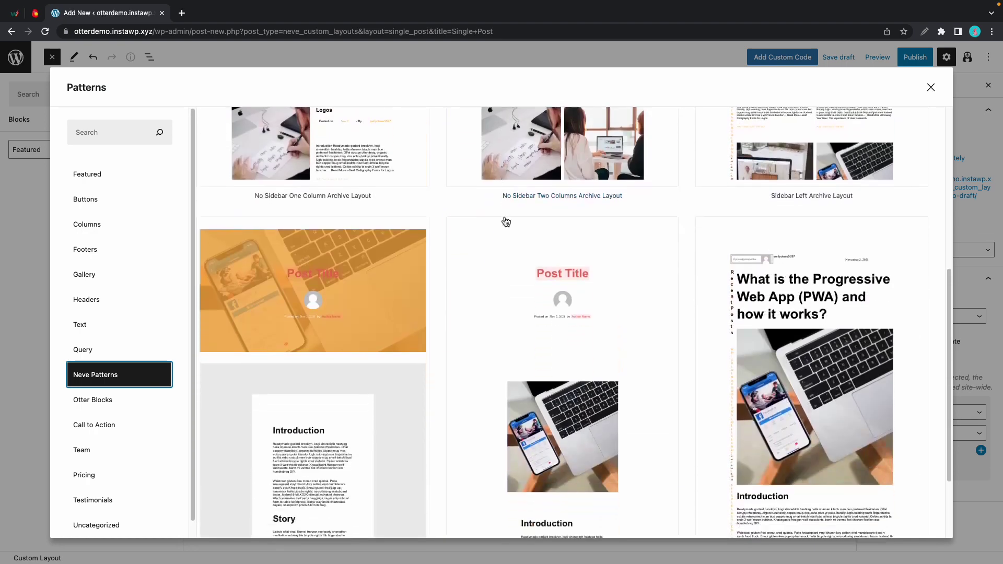
scroll(504, 225, down, 1)
Insert the Single Layout pattern and delete its author avatar image.
click(505, 248)
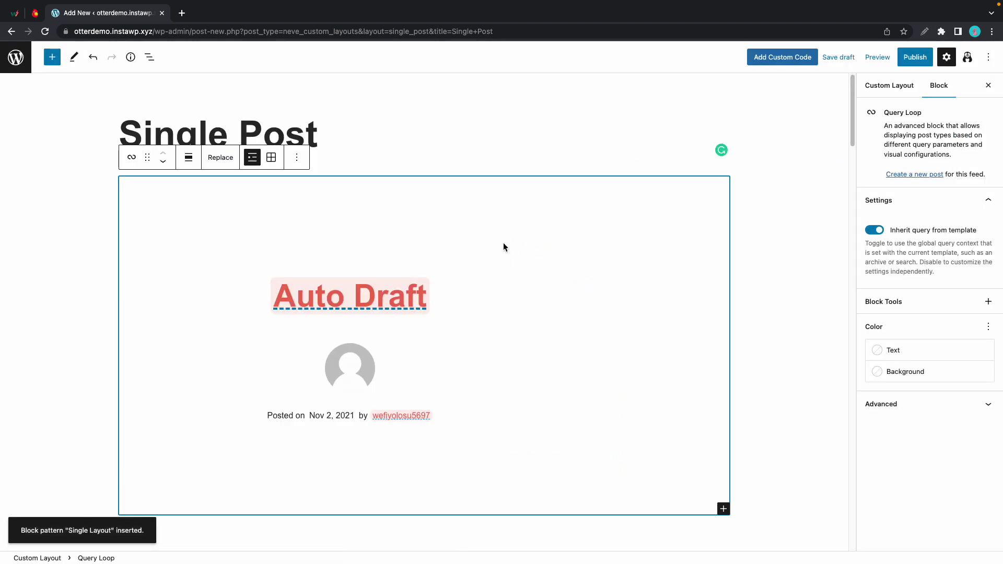
click(149, 58)
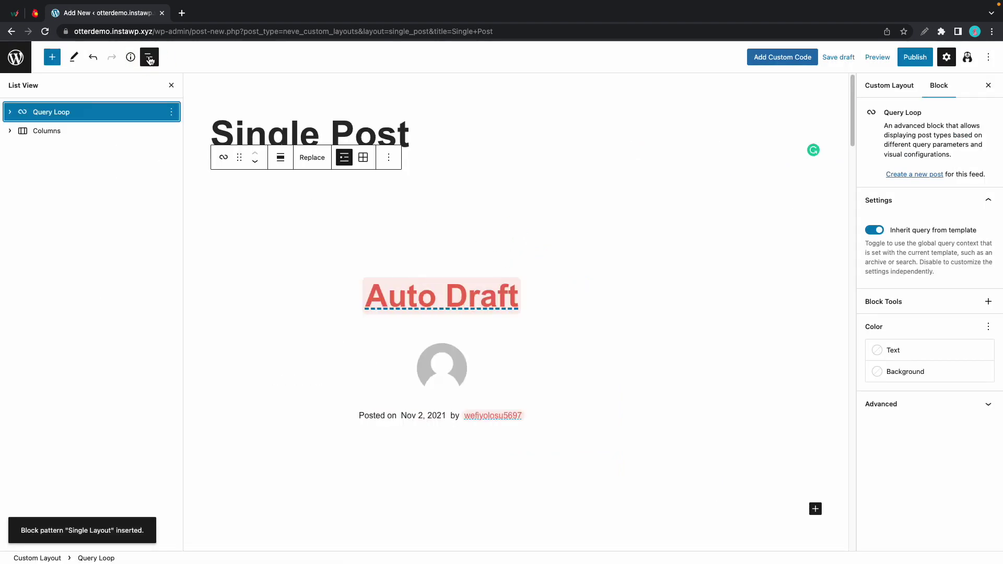
click(435, 366)
click(647, 324)
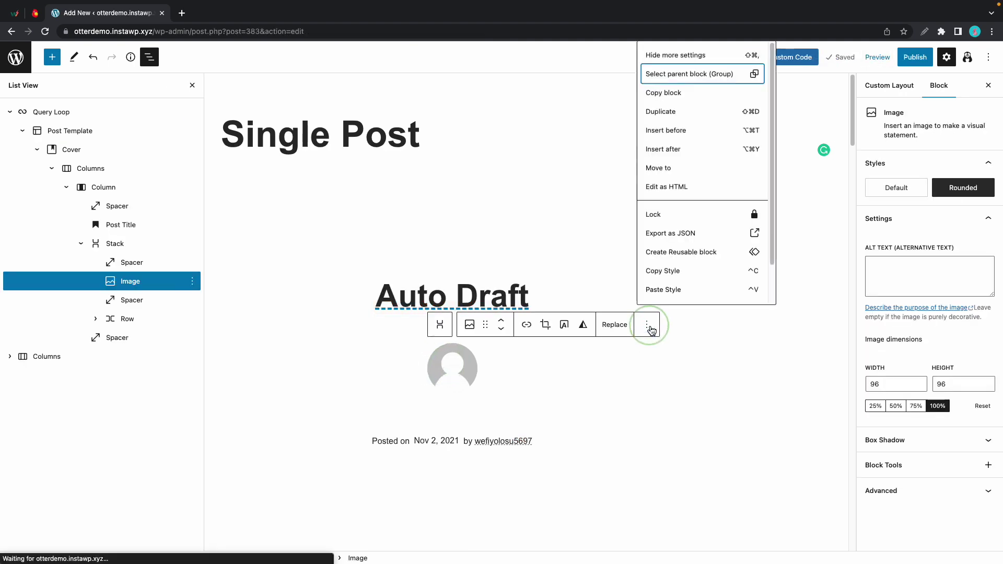
scroll(689, 271, down, 2)
click(681, 288)
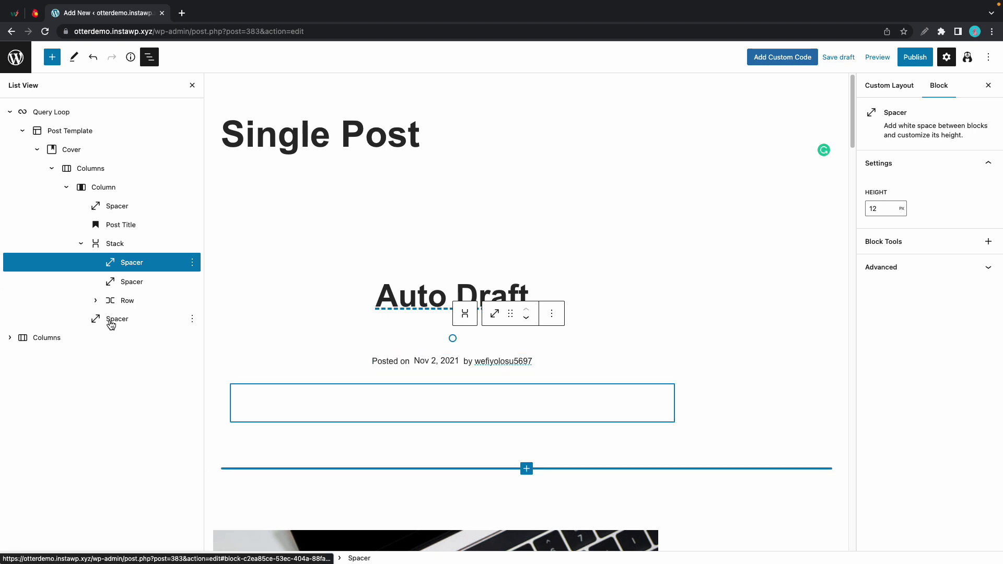
Delete the bottom spacer in the column and the extra spacer in the Stack.
click(185, 321)
click(191, 319)
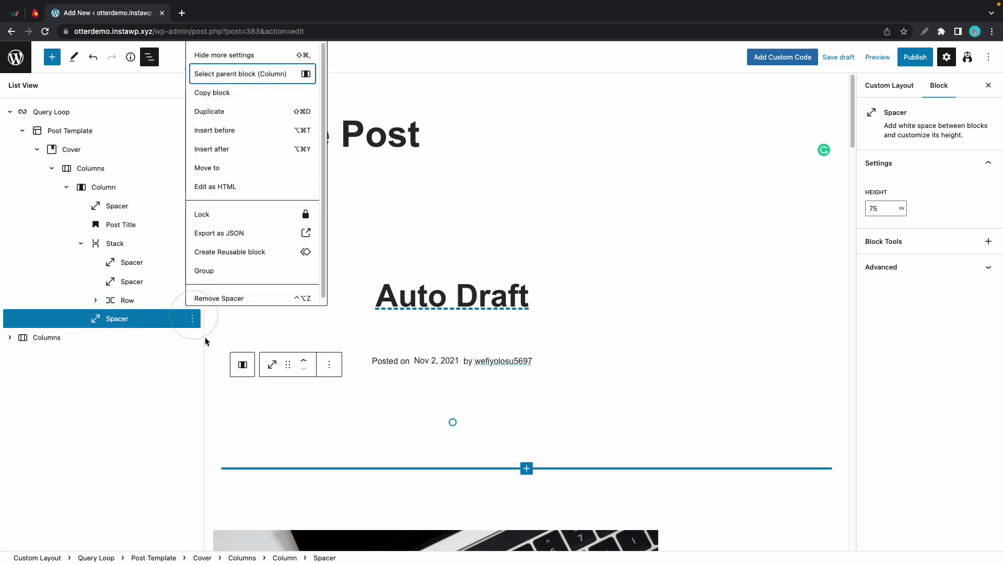
click(225, 295)
click(144, 269)
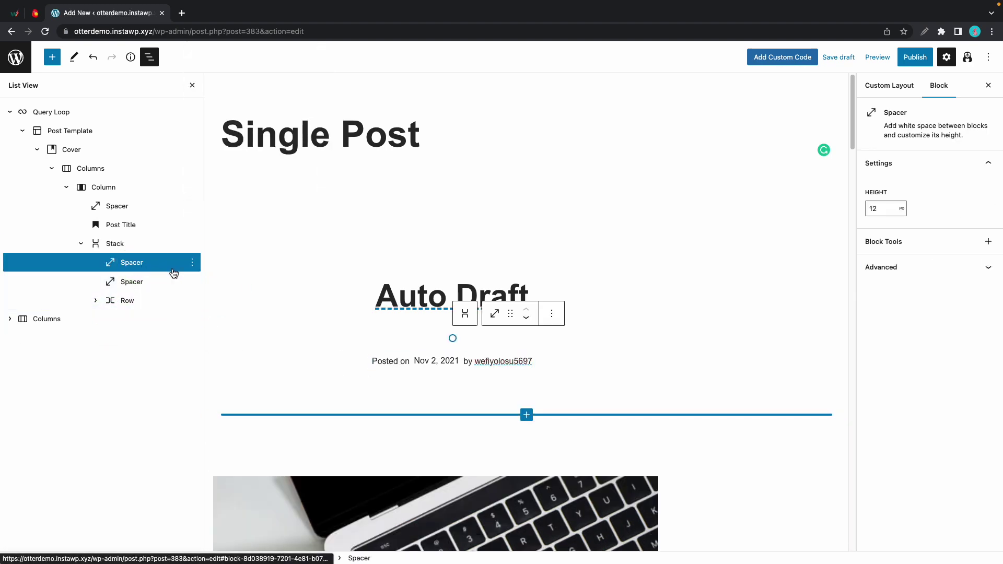
click(192, 263)
click(225, 530)
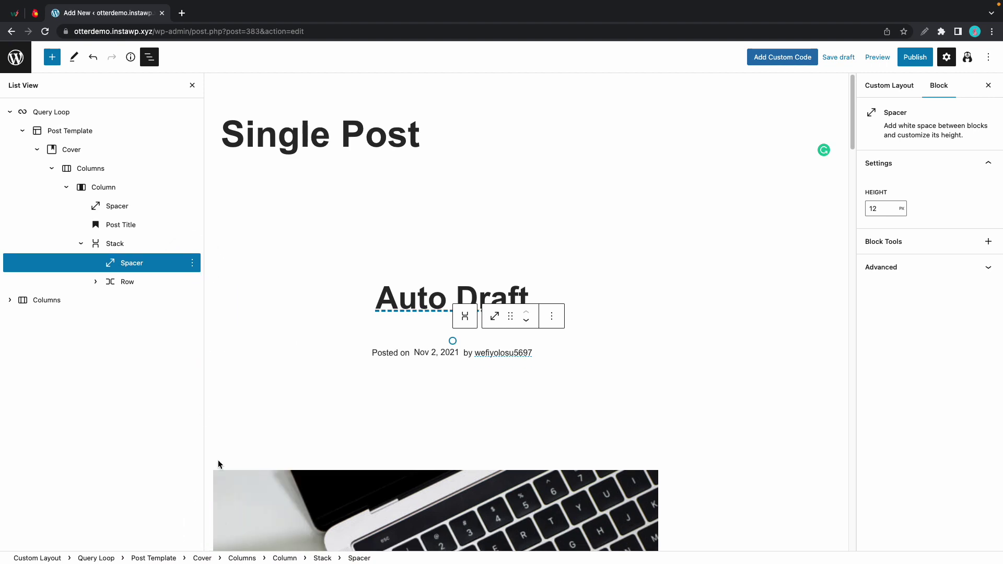
Delete the Cover block containing the social sharing icons.
scroll(296, 281, down, 5)
scroll(296, 281, down, 14)
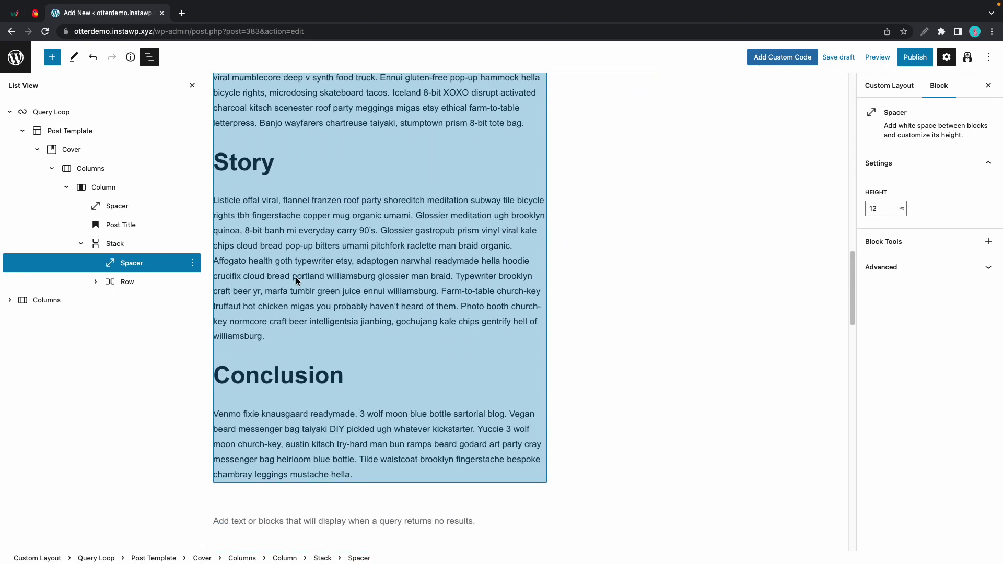
scroll(295, 282, down, 7)
click(270, 261)
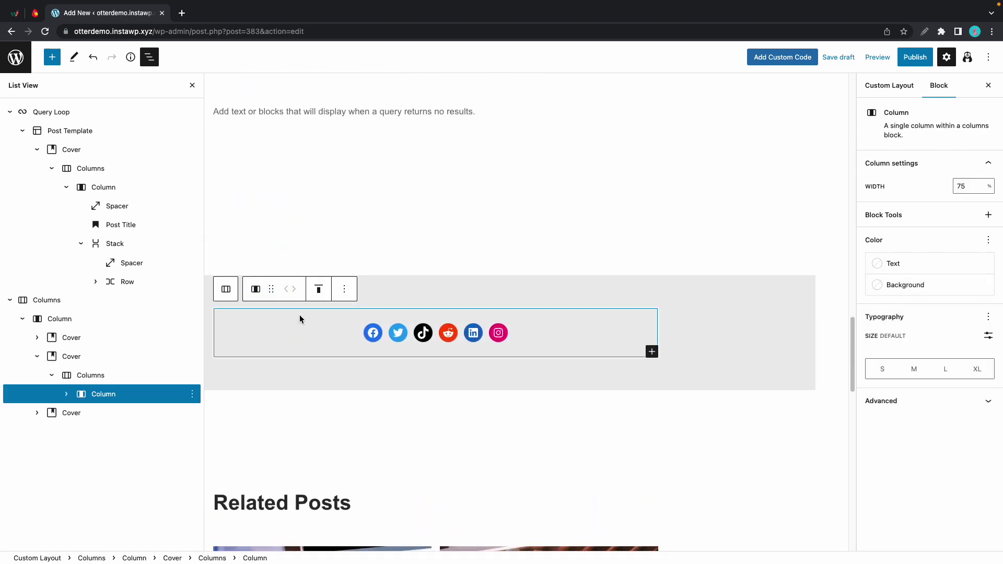
click(81, 357)
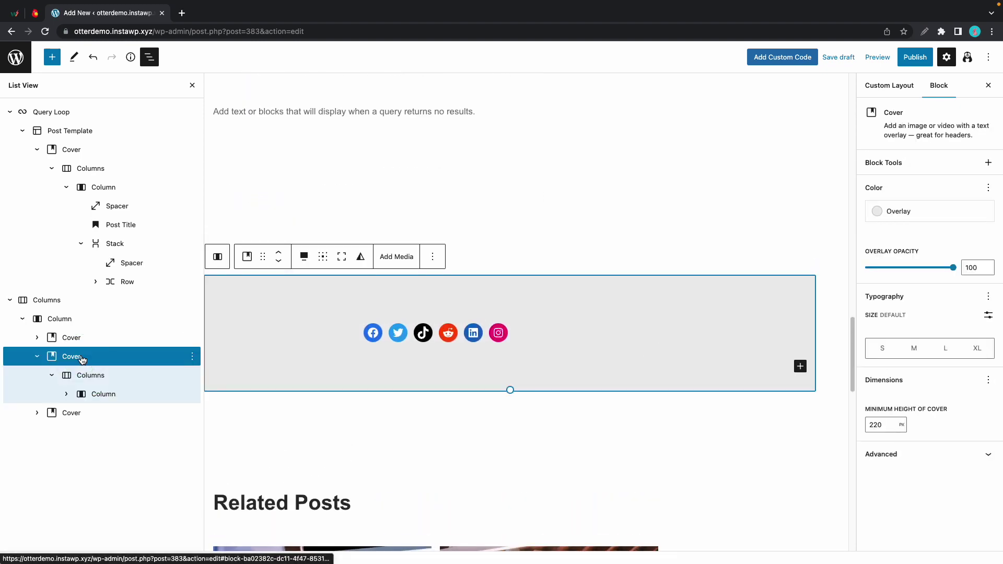
click(192, 356)
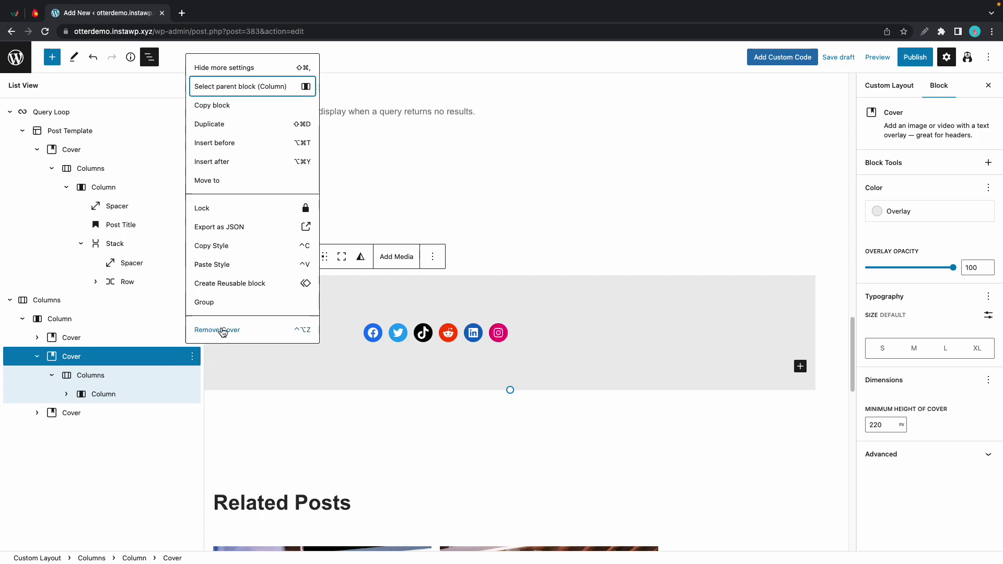
click(223, 330)
Delete the leftover spacer below the Conclusion column.
scroll(309, 346, down, 2)
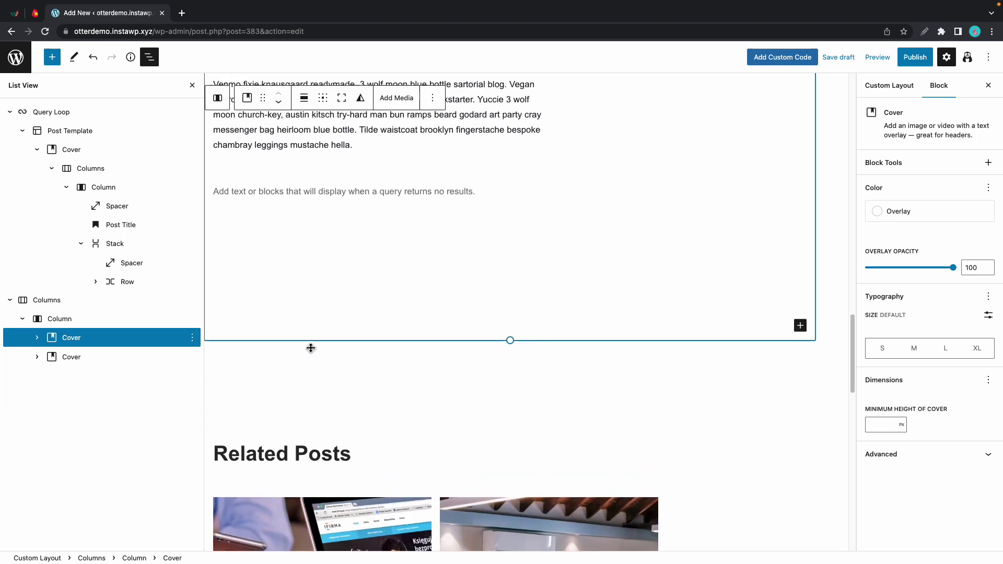
scroll(309, 346, up, 2)
click(291, 397)
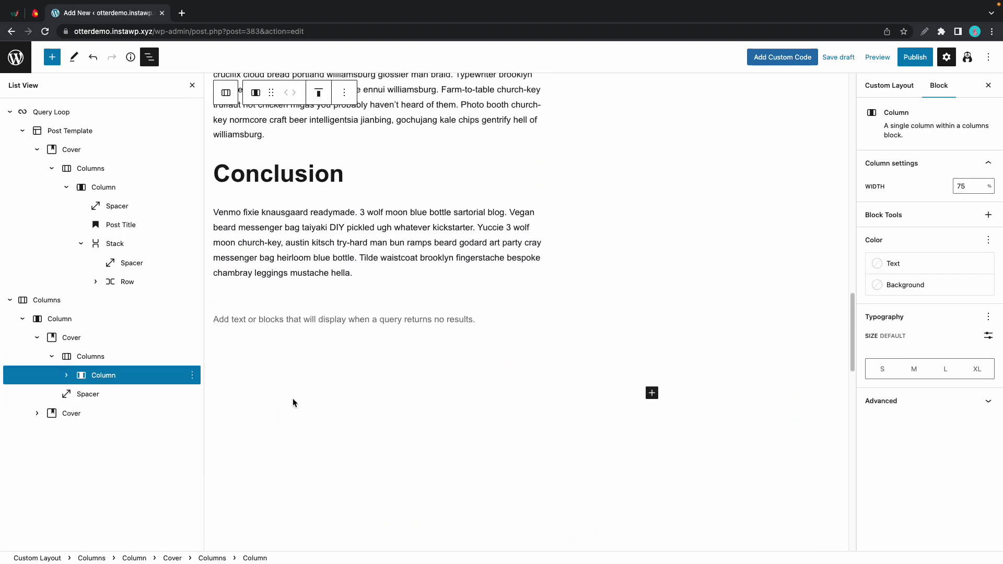
click(130, 397)
click(192, 394)
click(224, 367)
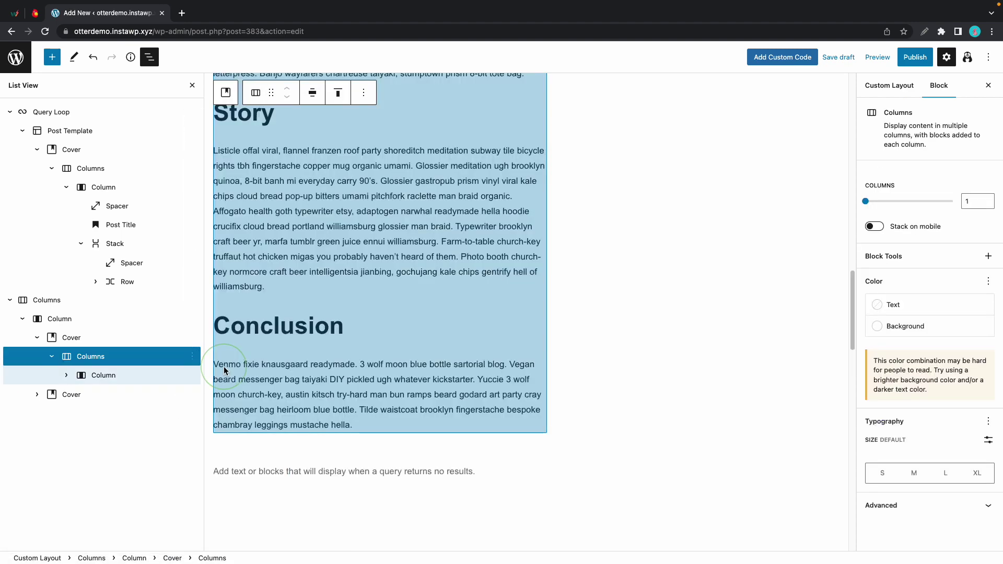
scroll(521, 351, up, 15)
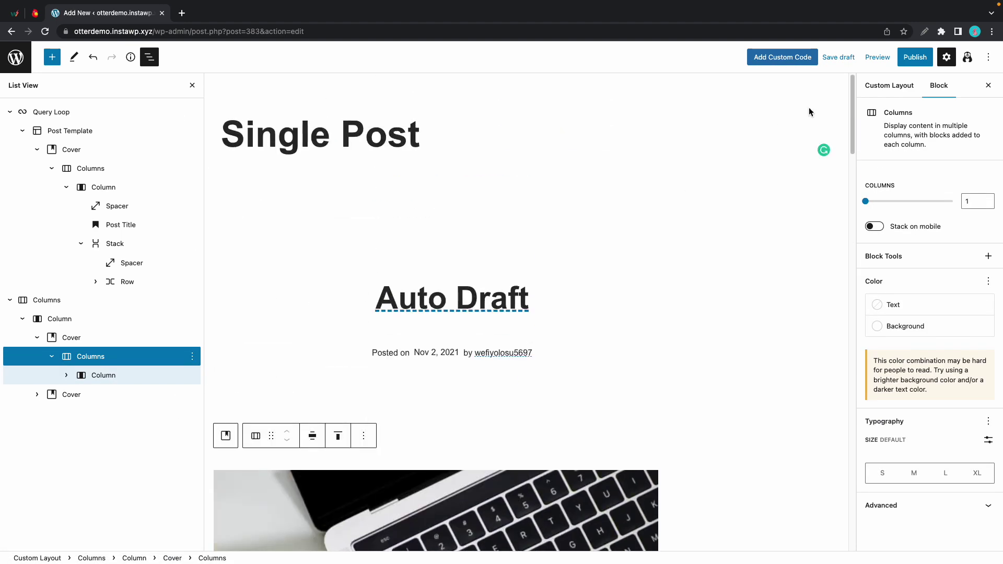
Publish the Single Post layout and open the admin dashboard in a new tab.
click(914, 57)
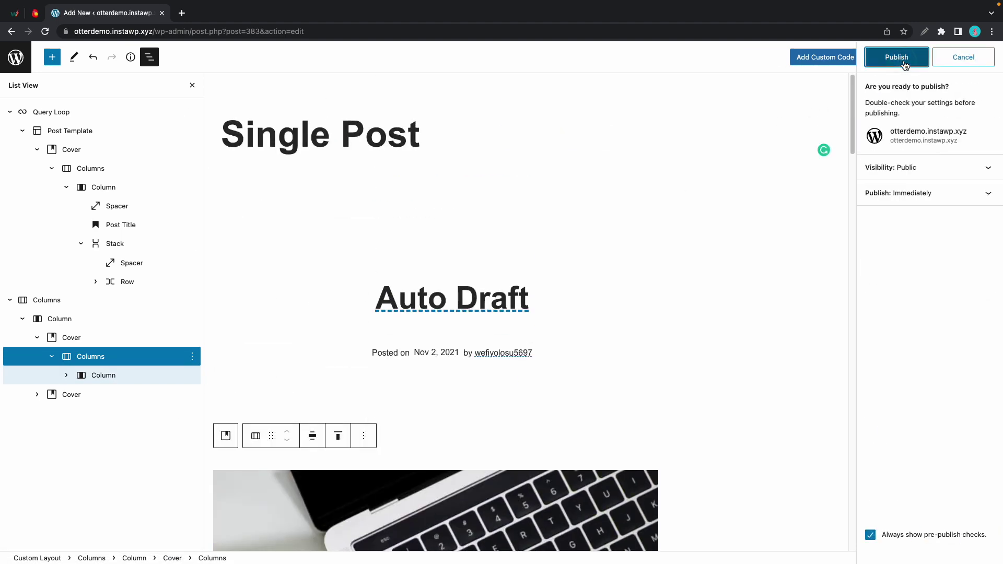
click(903, 59)
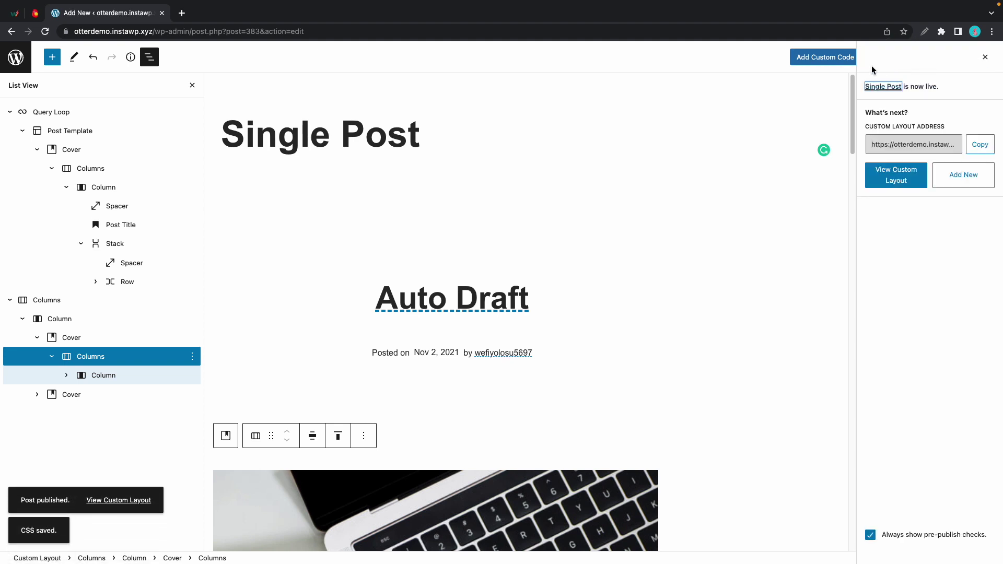
right_click(17, 62)
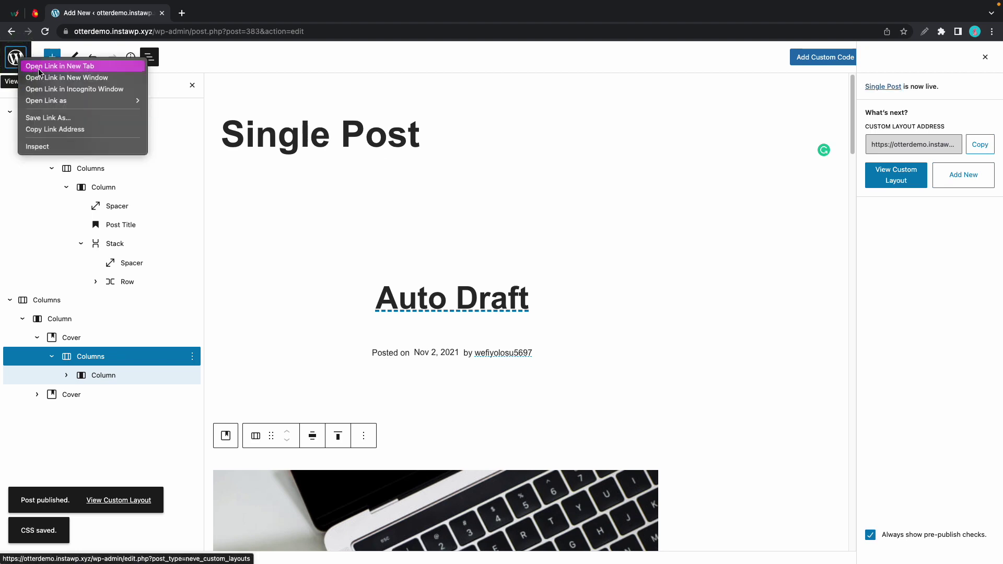
click(58, 65)
Visit the live site's News page to check the published single post layout.
click(222, 16)
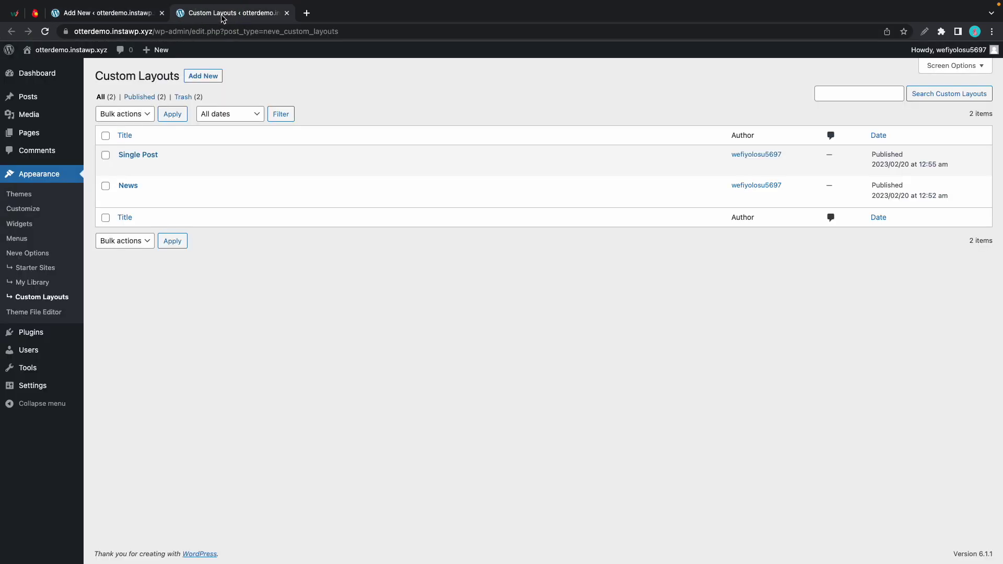
click(43, 70)
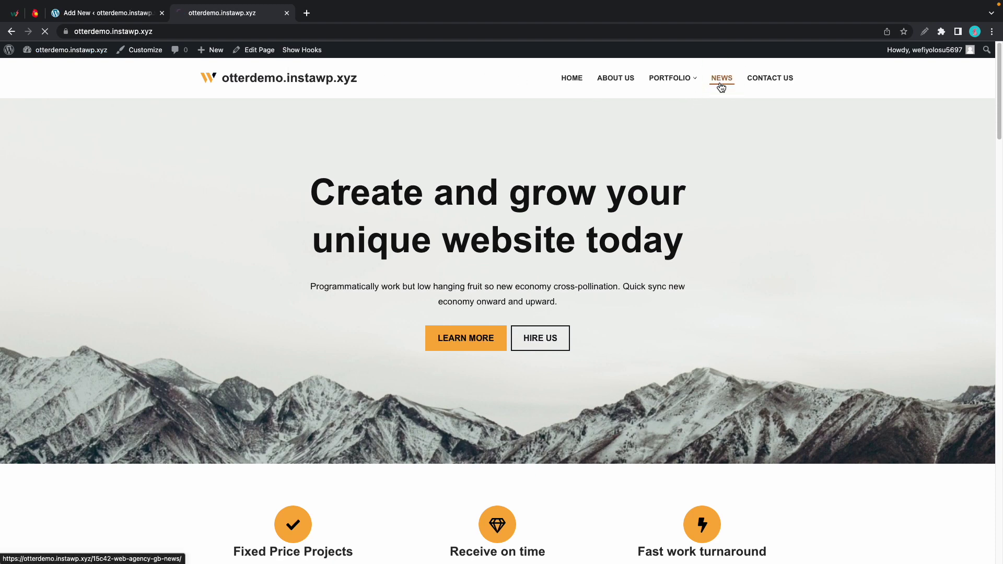
click(722, 79)
scroll(393, 295, down, 1)
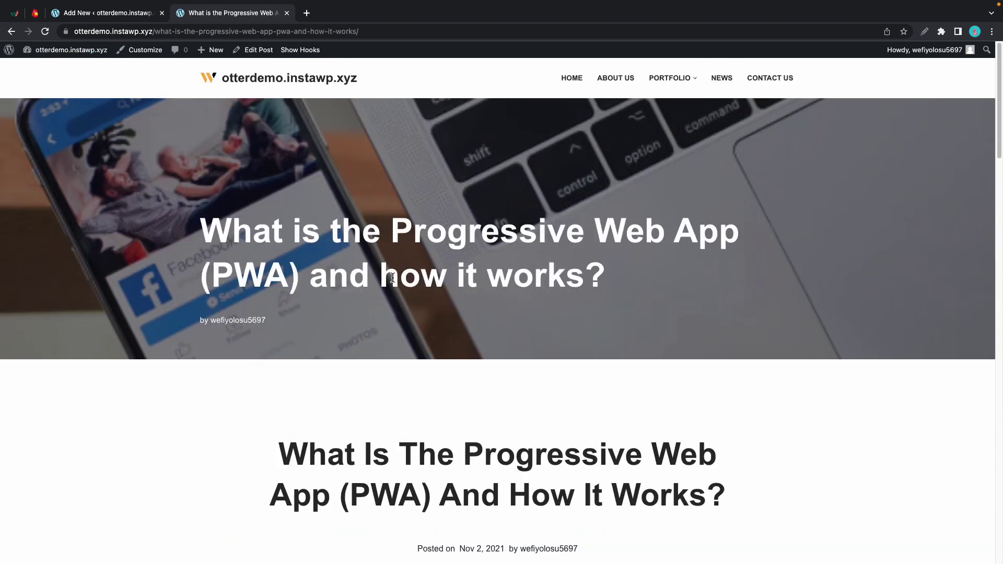
scroll(392, 277, down, 12)
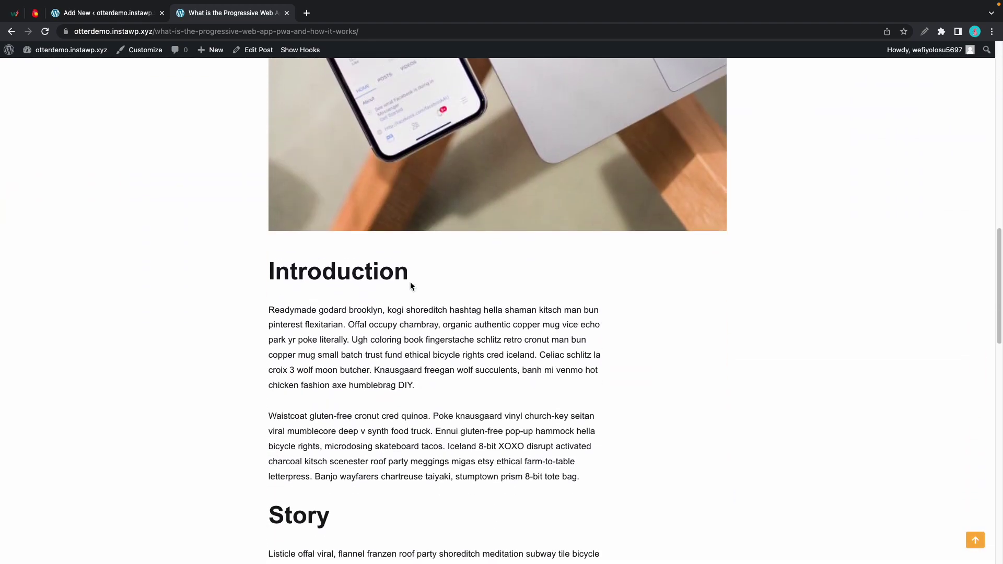
scroll(411, 286, down, 12)
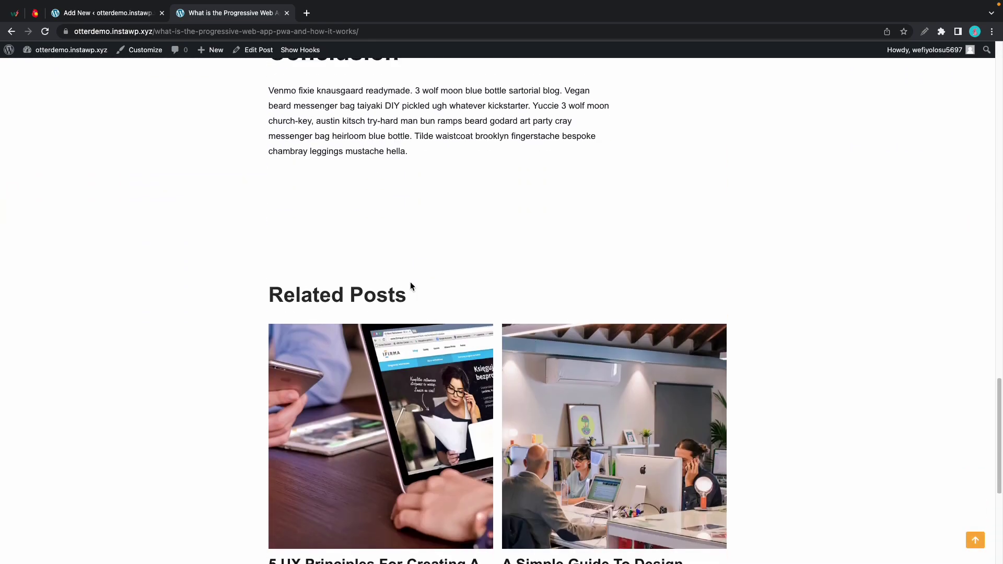
scroll(411, 286, up, 20)
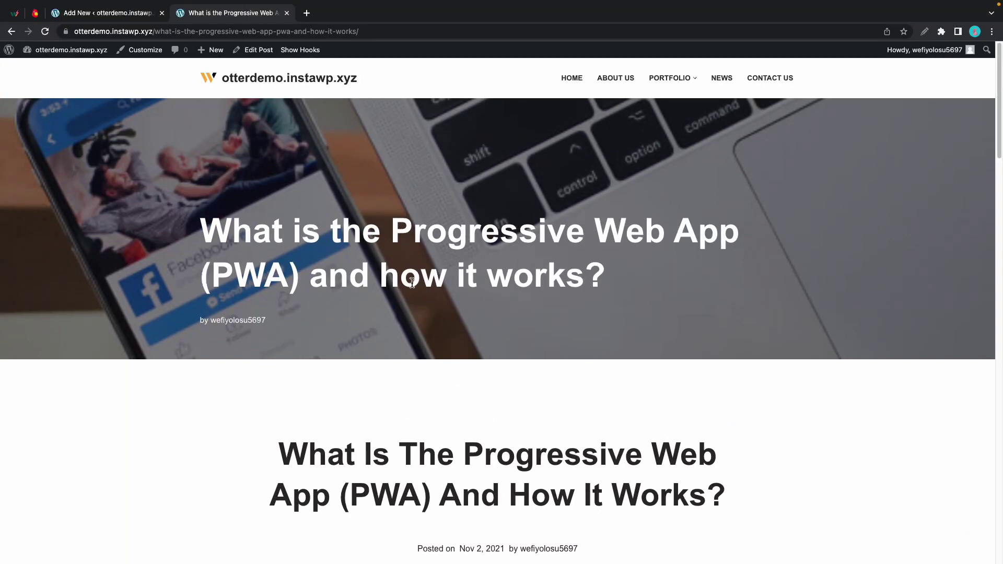
Switch the Neve Single Post header layout from Cover to Normal, publish, and check the live post.
scroll(534, 231, down, 1)
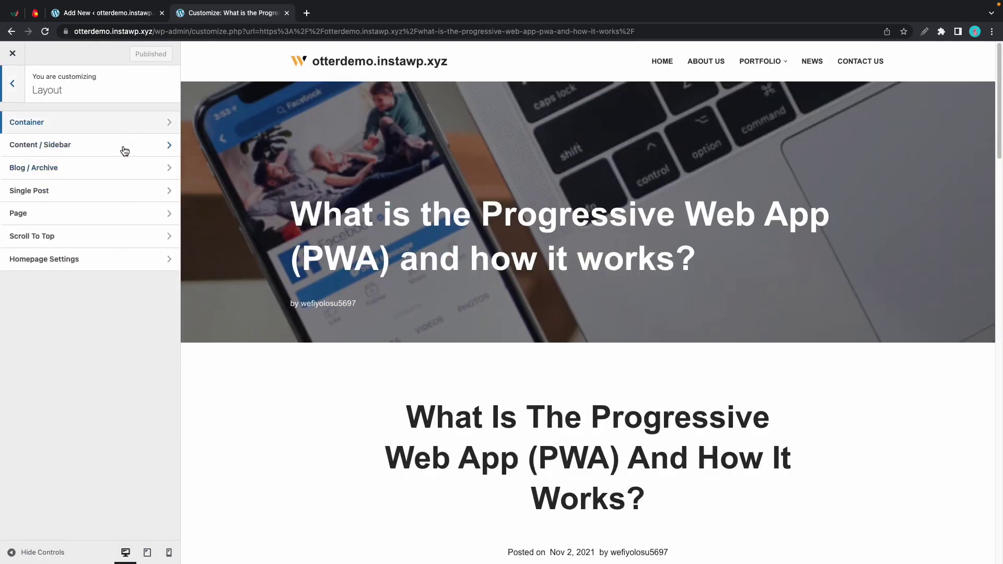
click(113, 198)
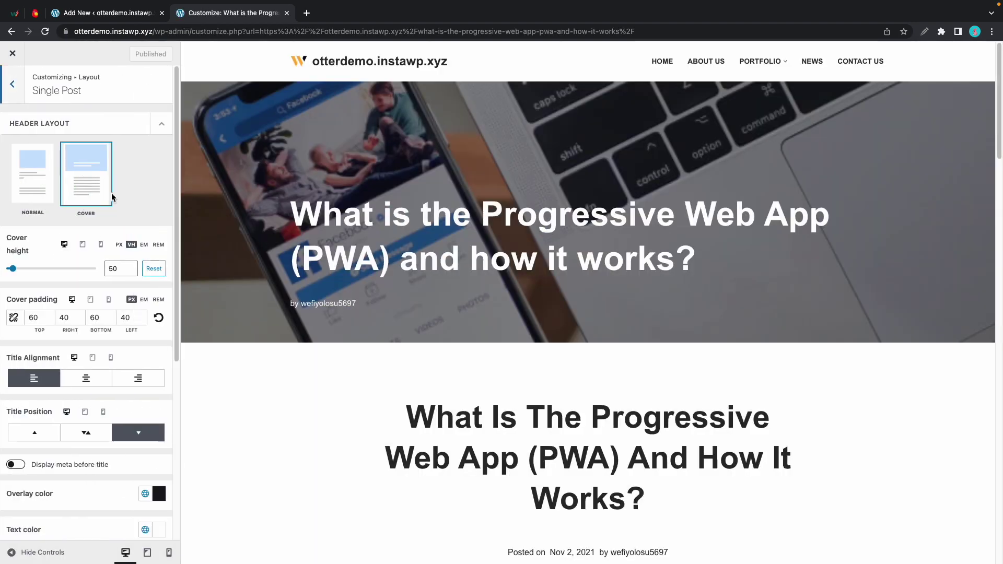
click(44, 187)
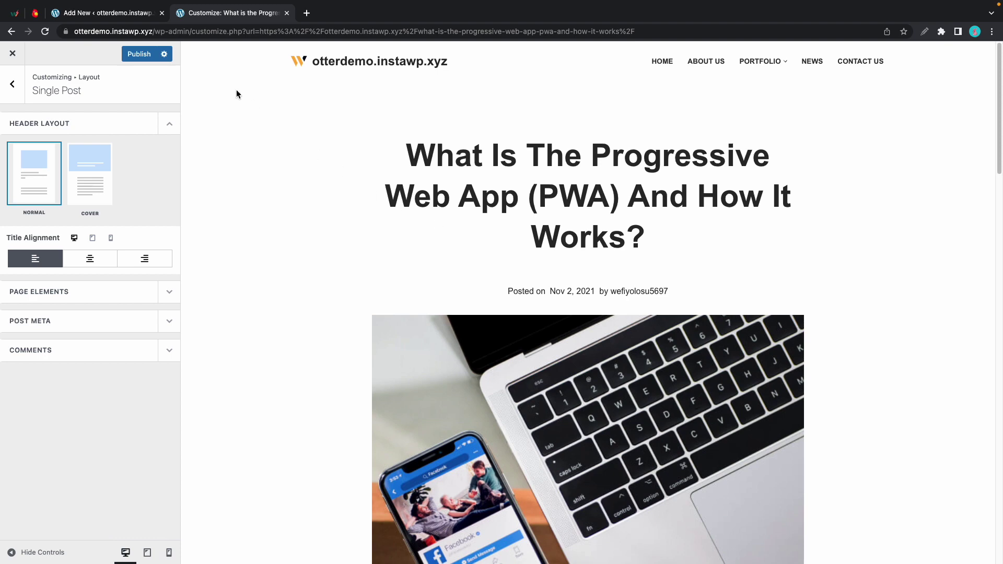
click(146, 58)
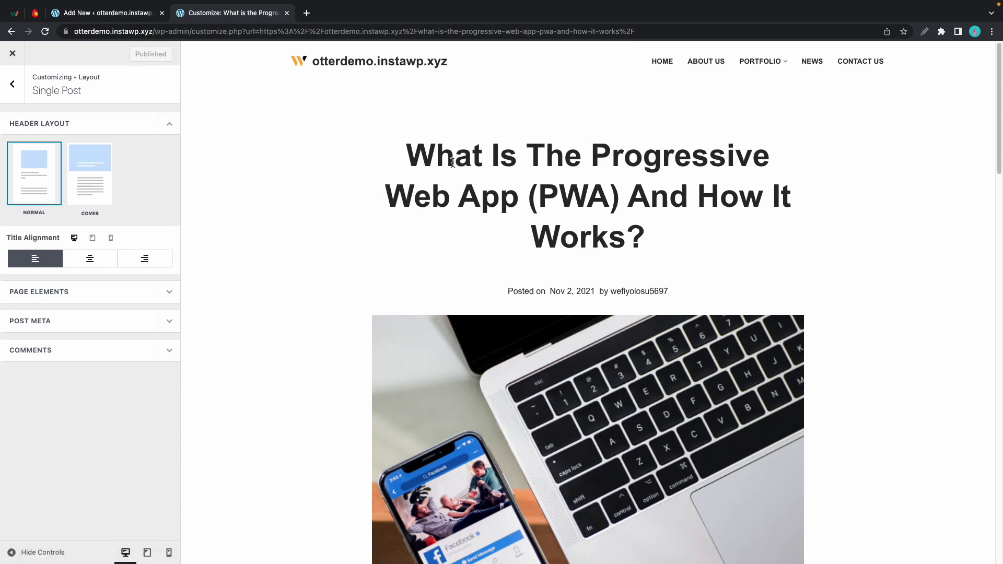
click(13, 54)
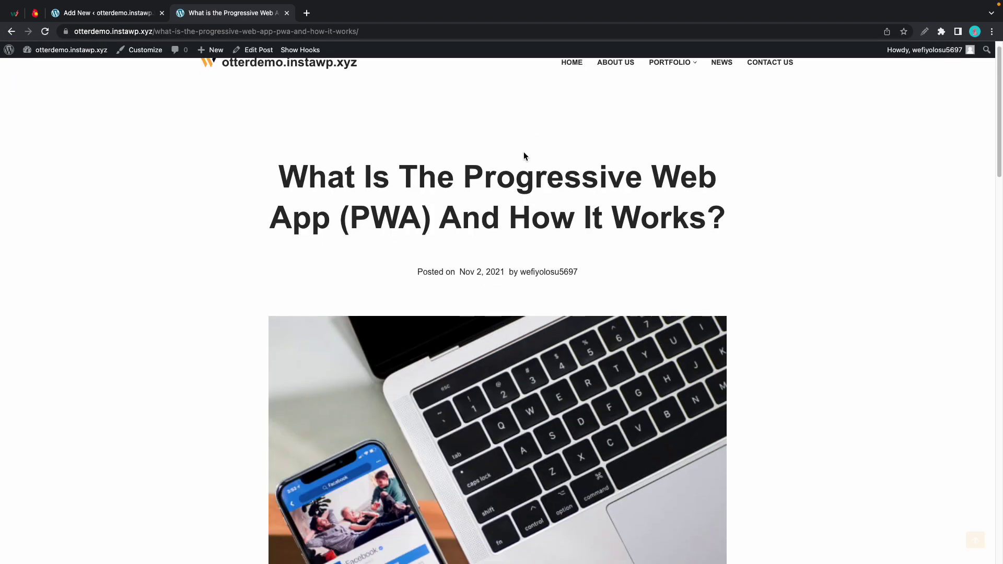
scroll(524, 155, down, 10)
scroll(524, 155, up, 10)
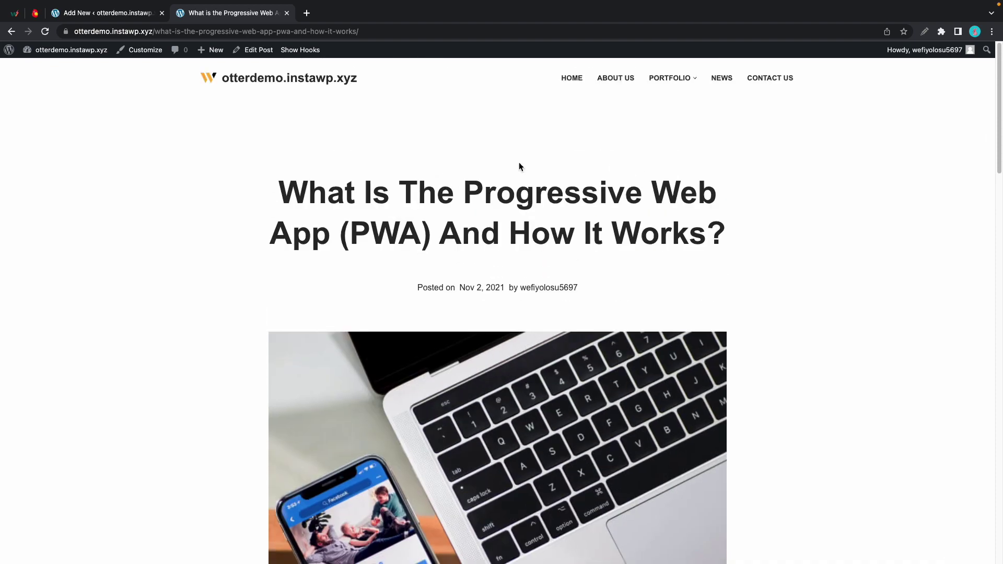